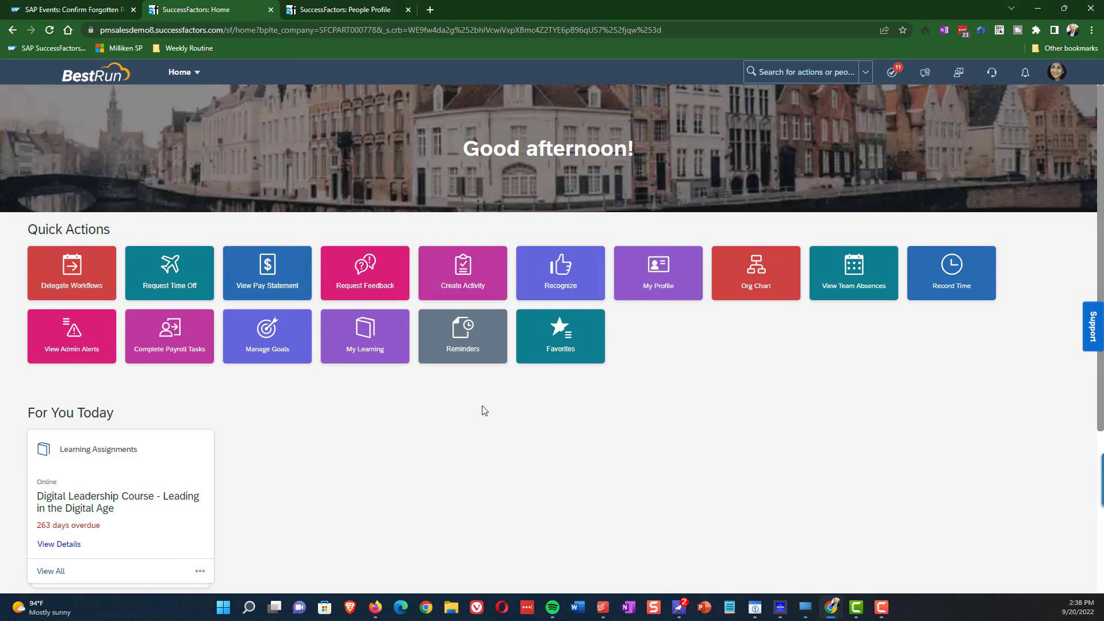
Step: Open the Report Center through the Reporting entry of the Home menu
left_click(182, 78)
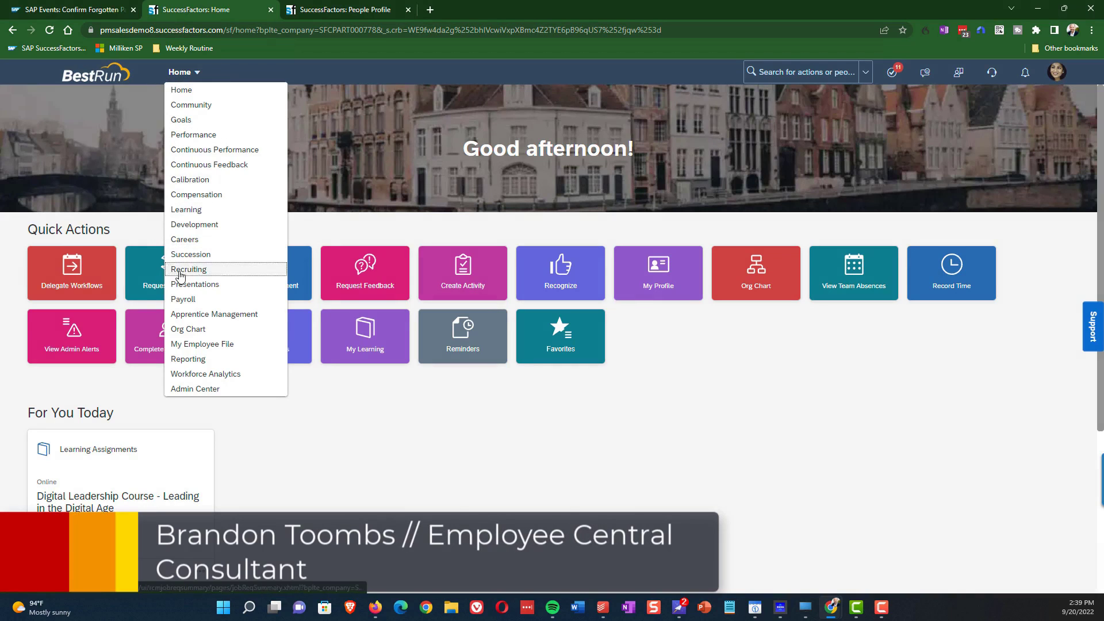
left_click(183, 360)
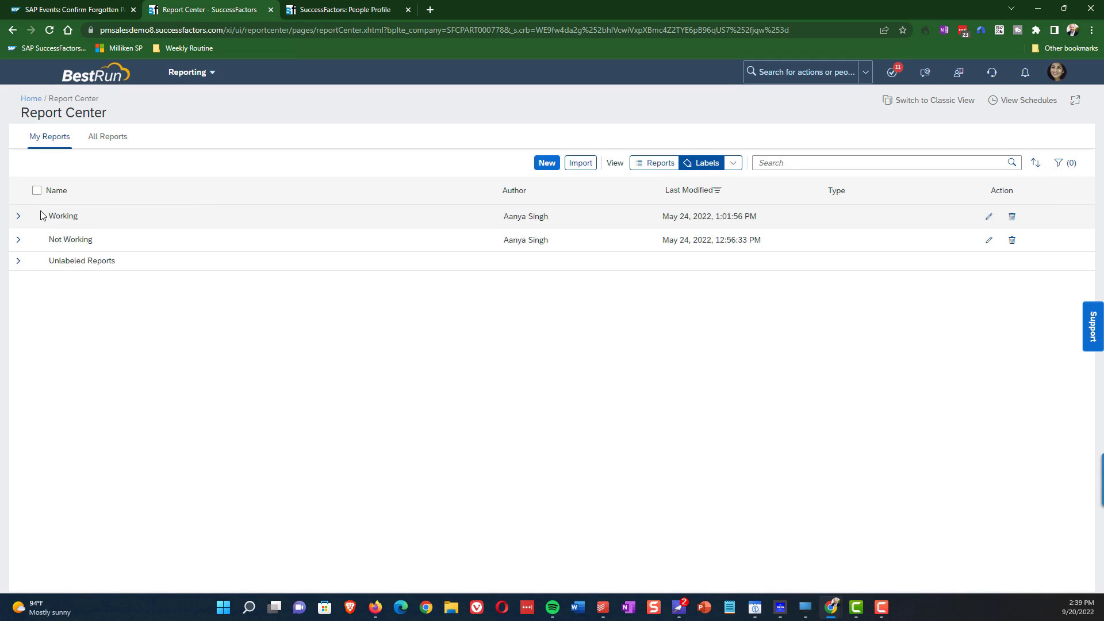
Step: Expand the Working label in My Reports to list its story reports
left_click(19, 216)
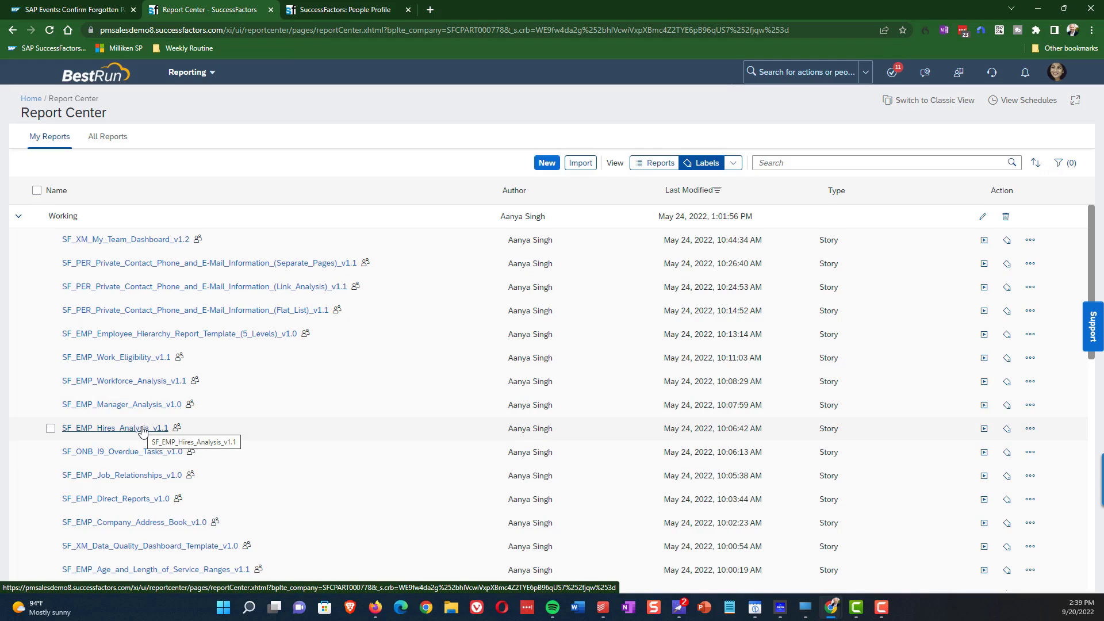
Step: Open the SF_EMP_Hires_Analysis_v1.1 story from the Working reports list
left_click(142, 431)
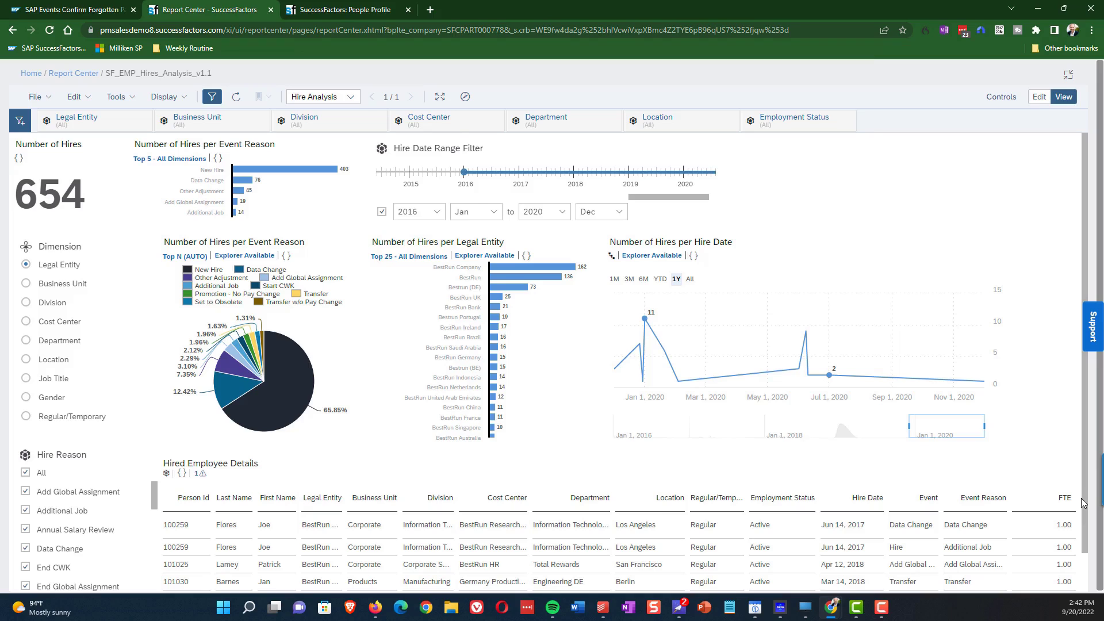
Step: Uncheck Data Change in the Hire Reason control, dropping the count to 578 hires
left_click(55, 552)
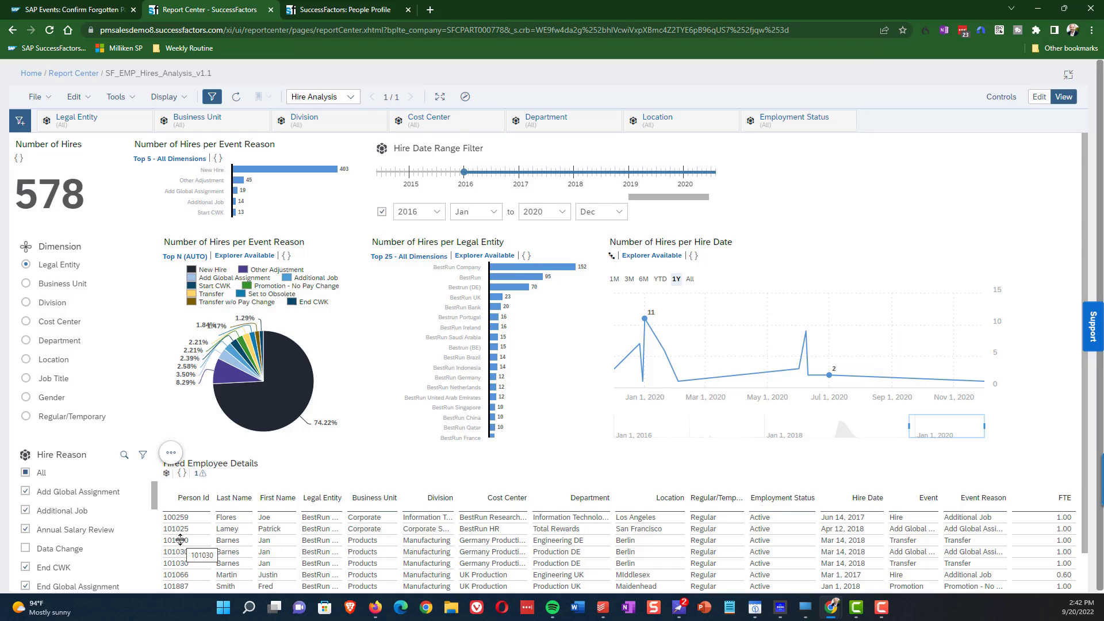
Step: Switch the middle chart's dimension from Legal Entity to Business Unit
left_click(65, 291)
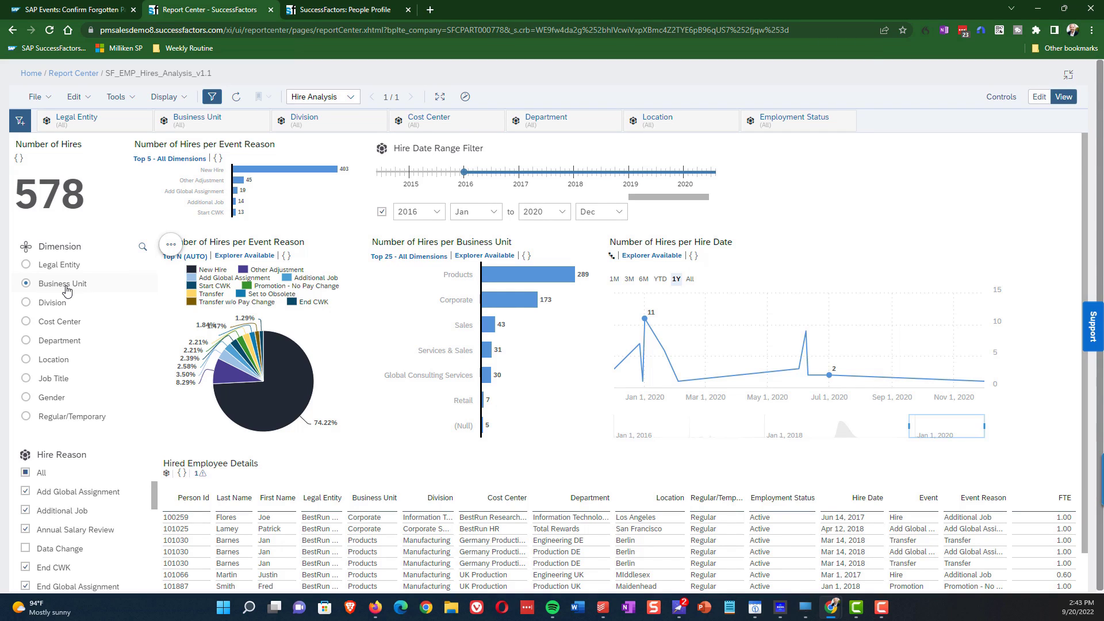
left_click(76, 118)
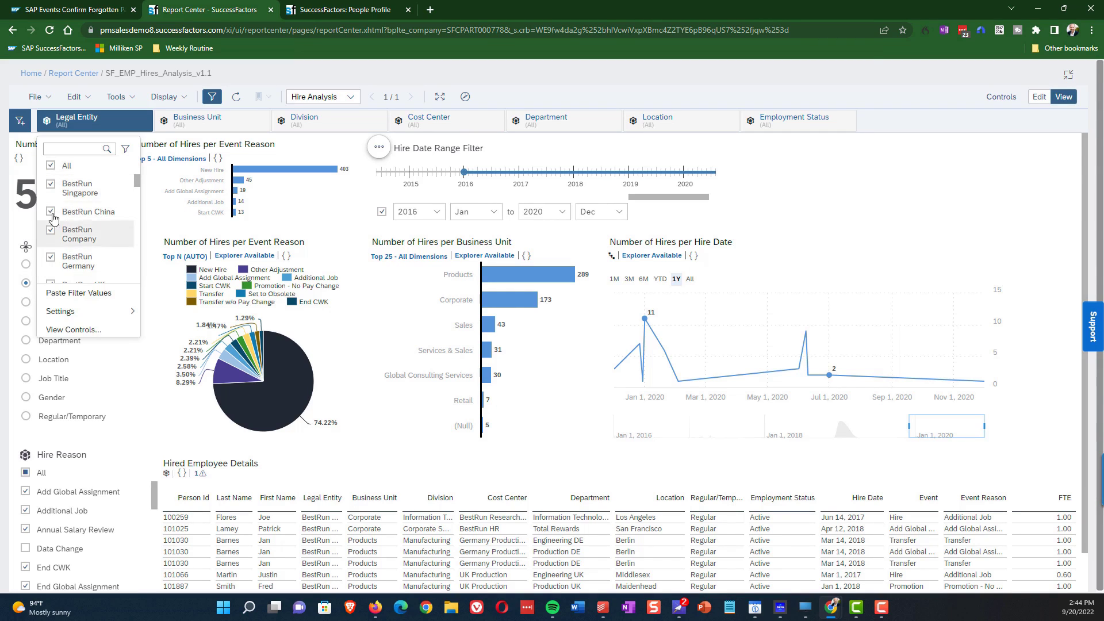
Step: Restrict the Legal Entity filter to BestRun Germany only, leaving 12 hires
left_click(51, 165)
left_click(51, 258)
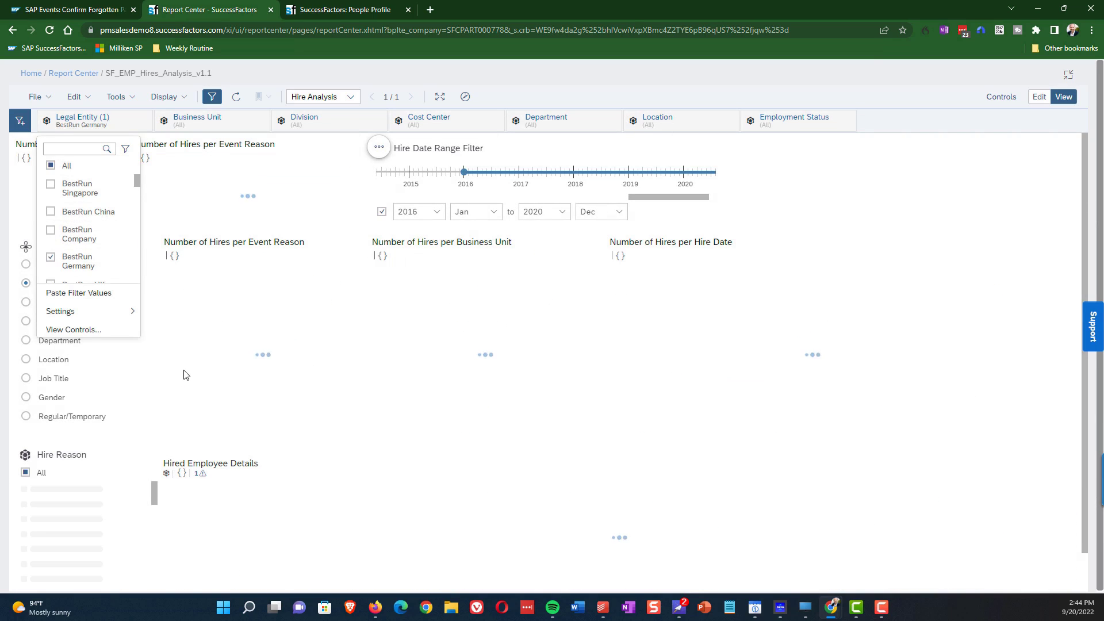
left_click(213, 230)
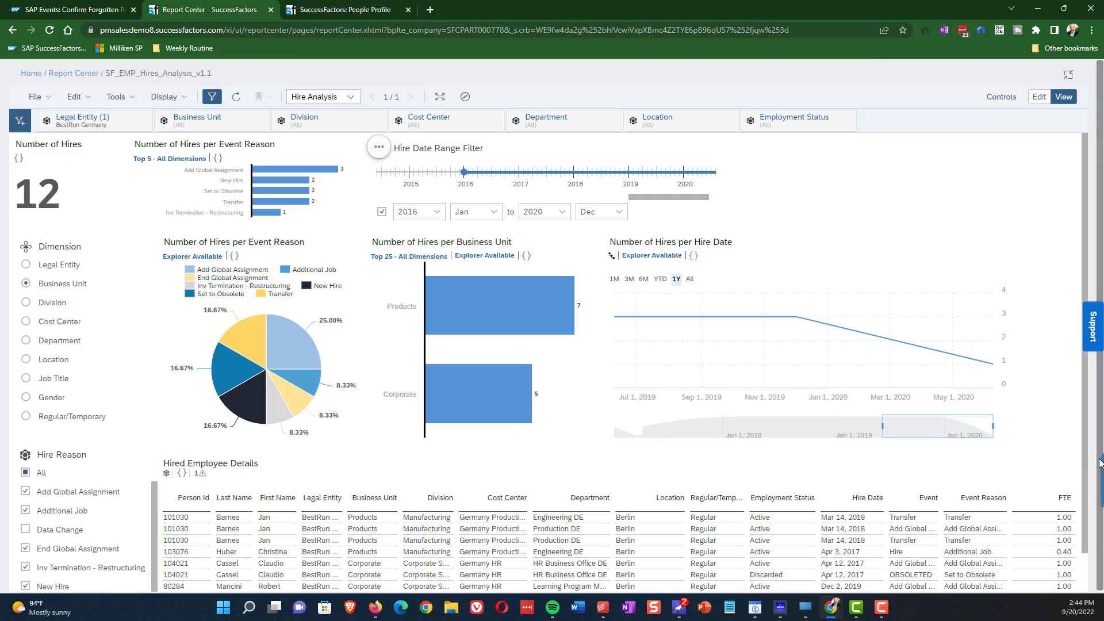
scroll(1087, 463, "down", 2)
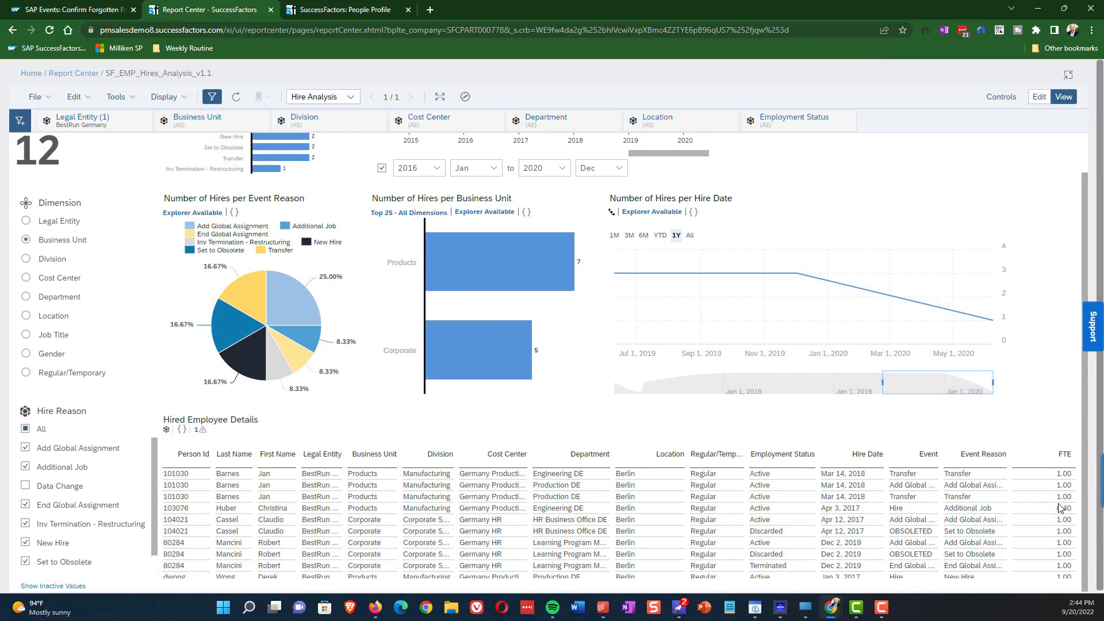
scroll(1068, 503, "up", 1)
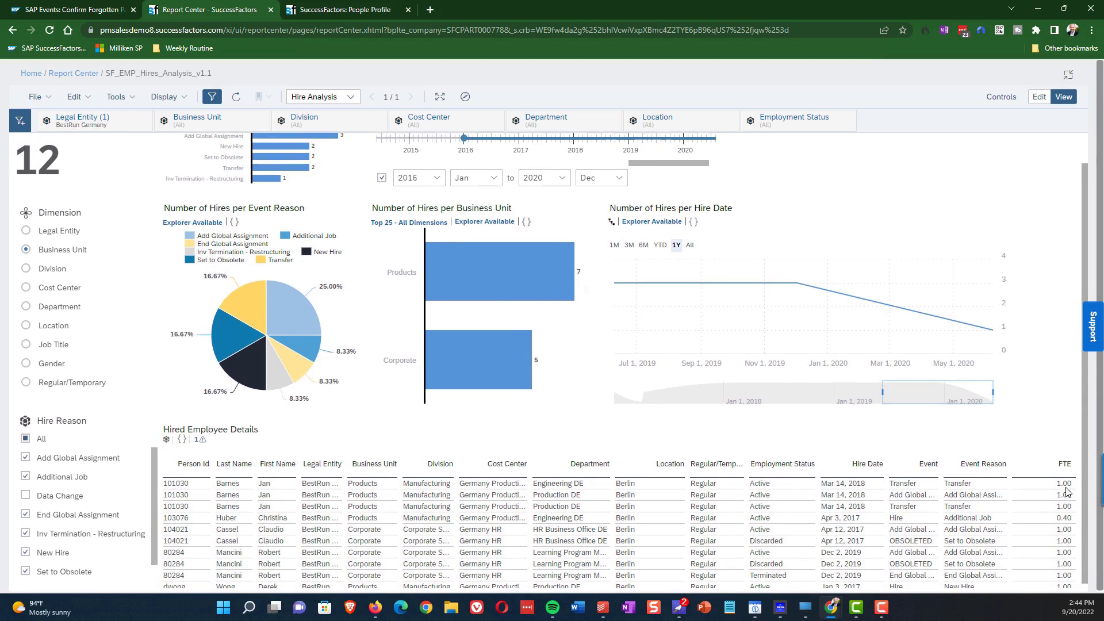
scroll(1068, 472, "up", 1)
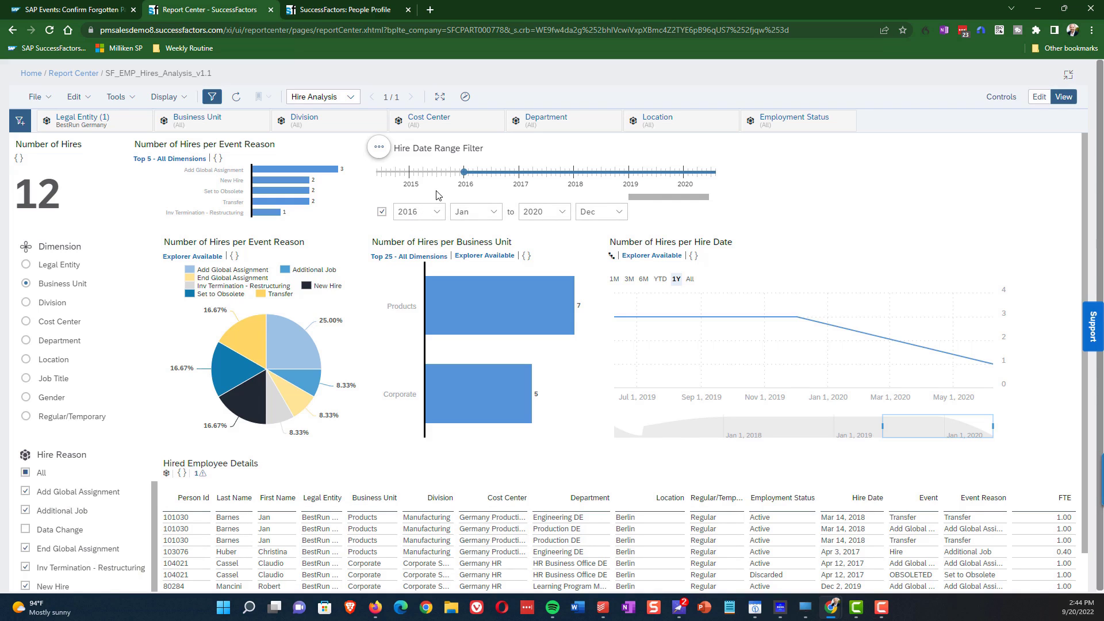
Step: Set the Hire Date Range start year to 2018, leaving 7 hires
left_click(438, 213)
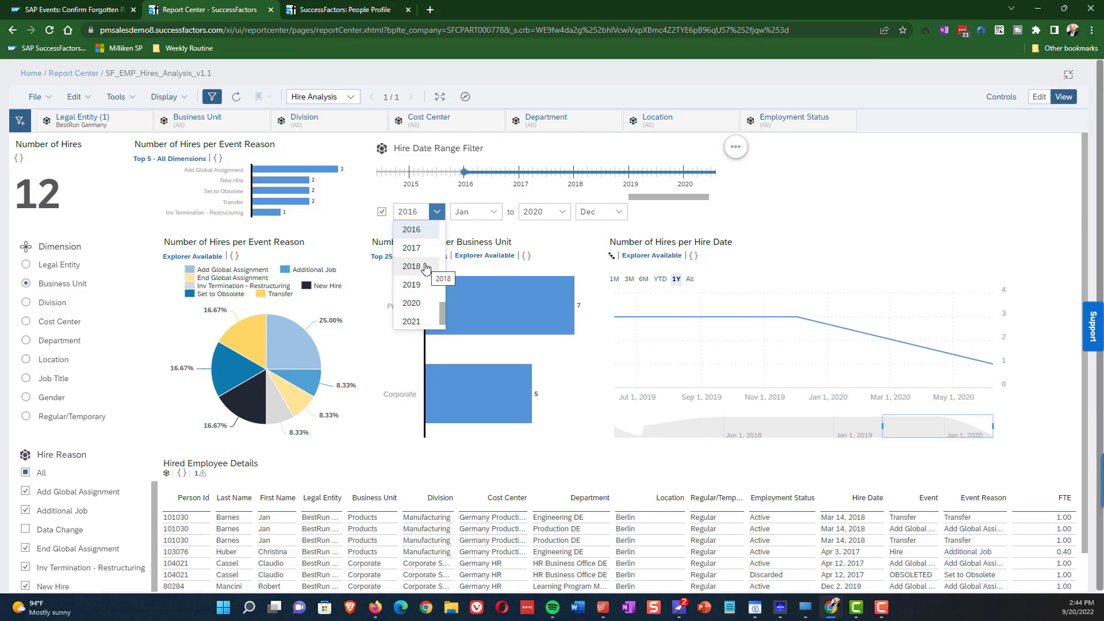
left_click(425, 267)
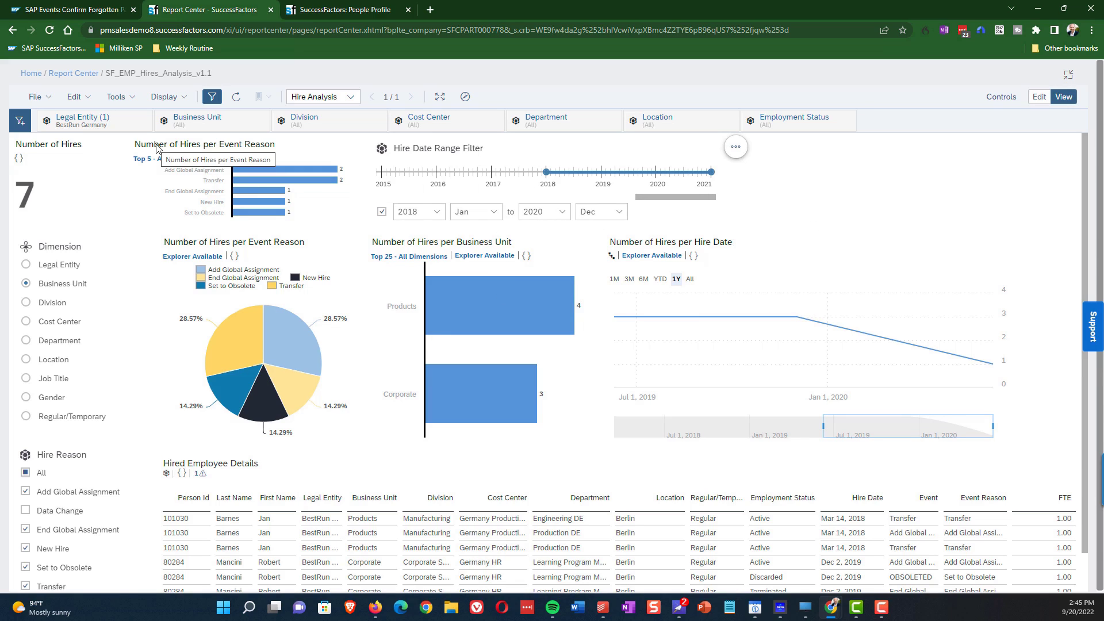
Step: Reselect All in the Legal Entity filter, restoring 233 hires for 2018–2020
left_click(117, 123)
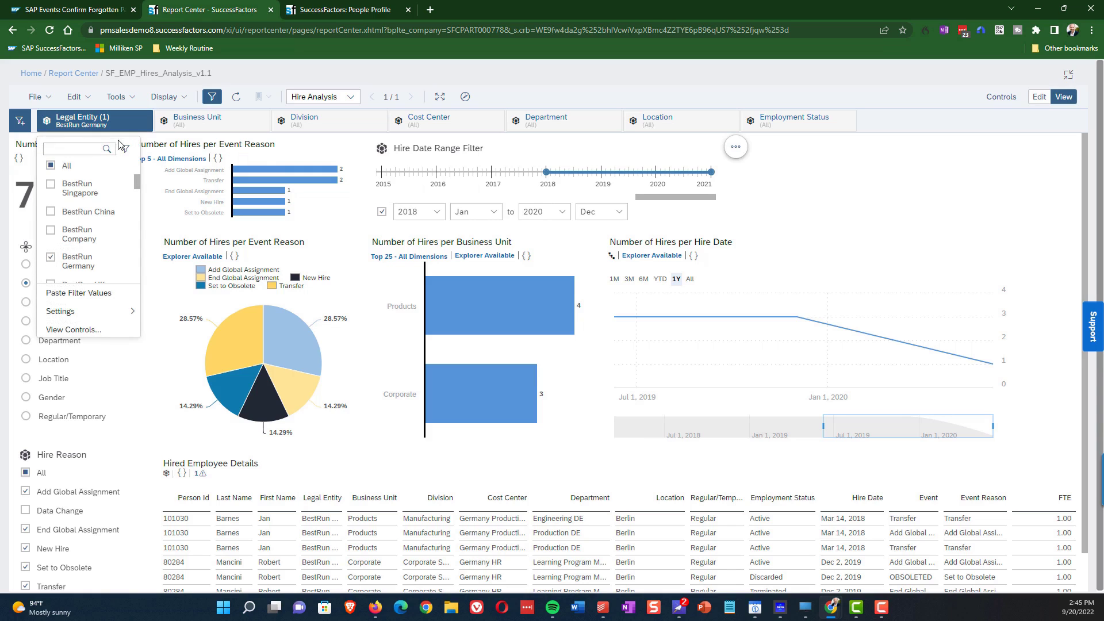
left_click(63, 166)
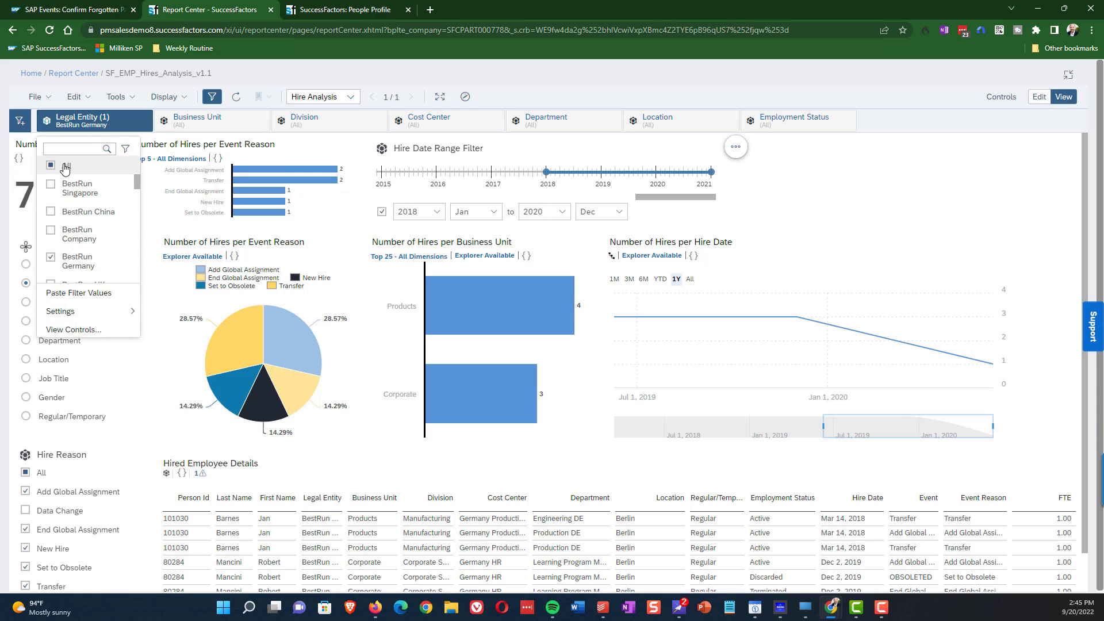
left_click(864, 229)
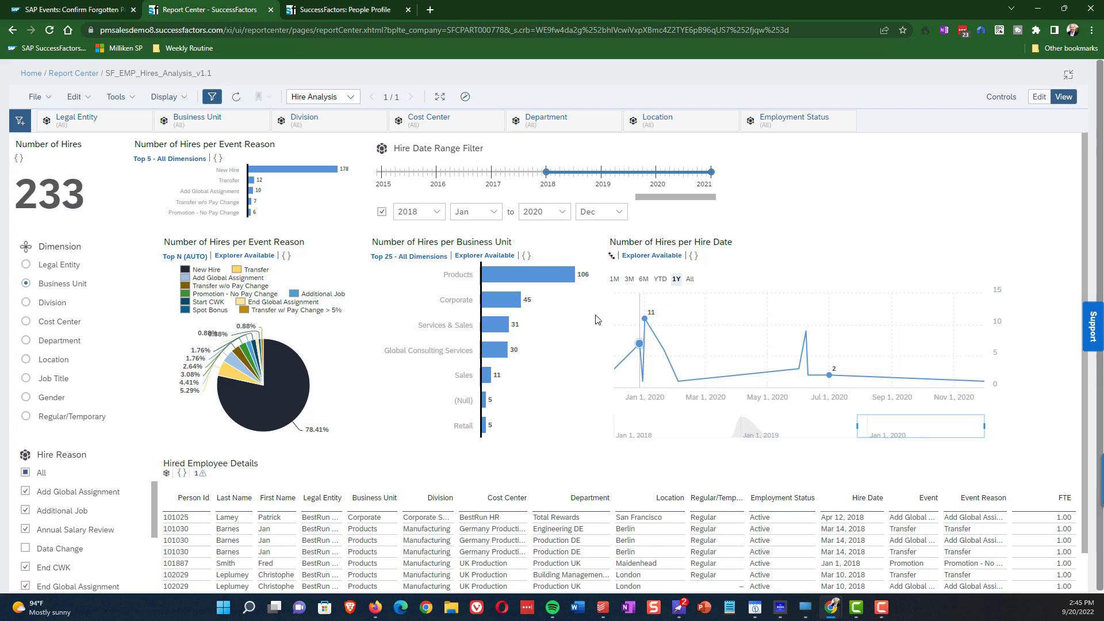
Step: Select the Products bar (106 hires) in the Number of Hires per Business Unit chart
left_click(538, 284)
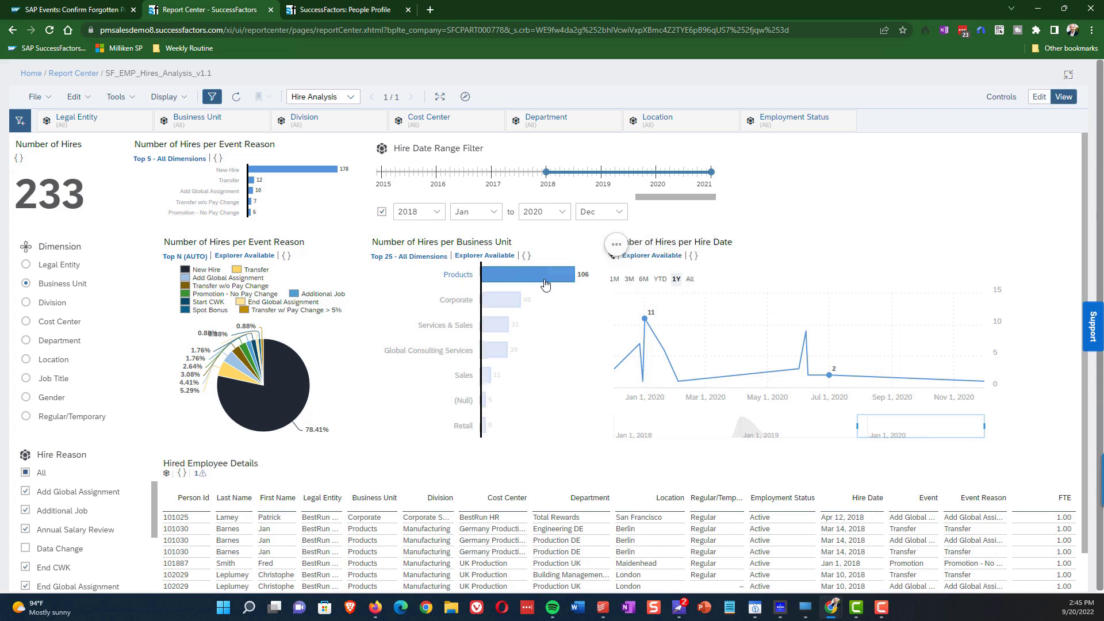
Step: Open the Business Unit chart in Explorer, select Products, and list addable dimensions
left_click(472, 256)
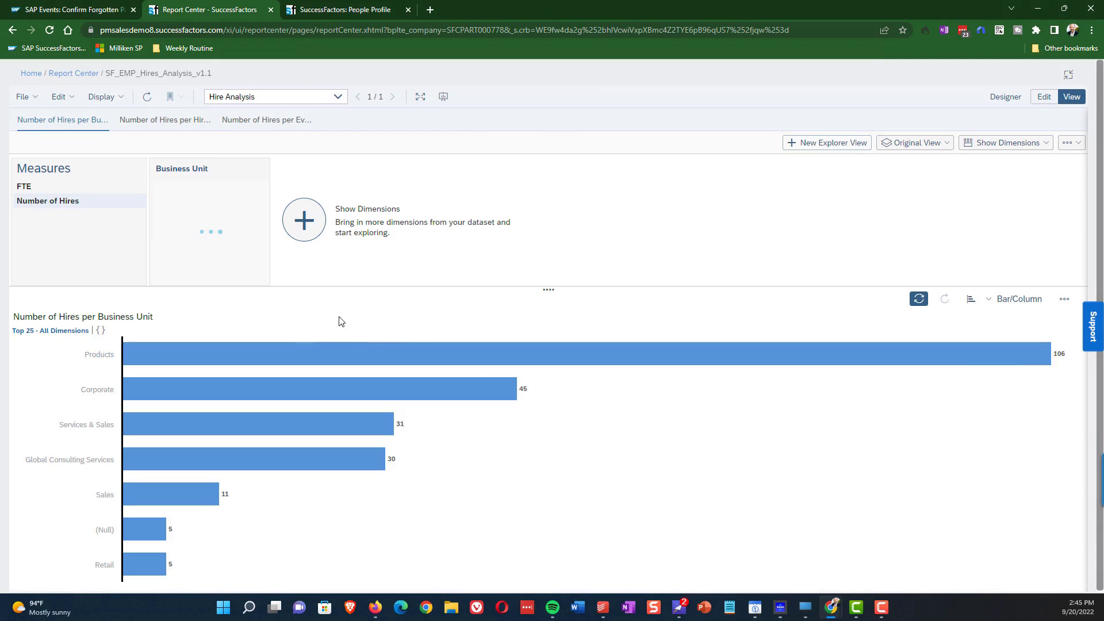
left_click(228, 351)
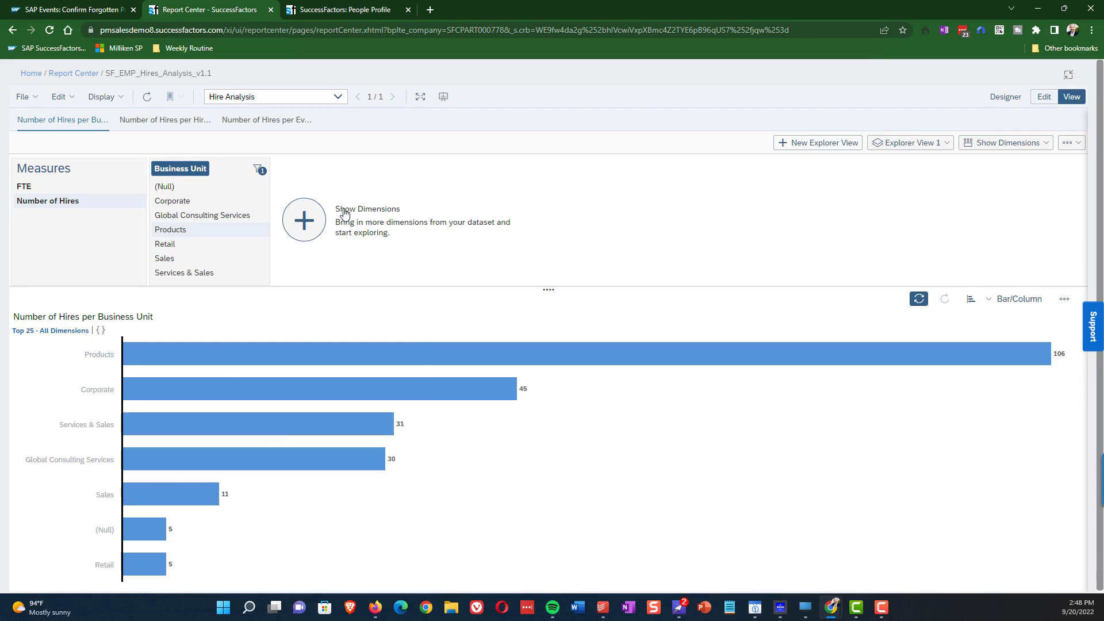
left_click(320, 216)
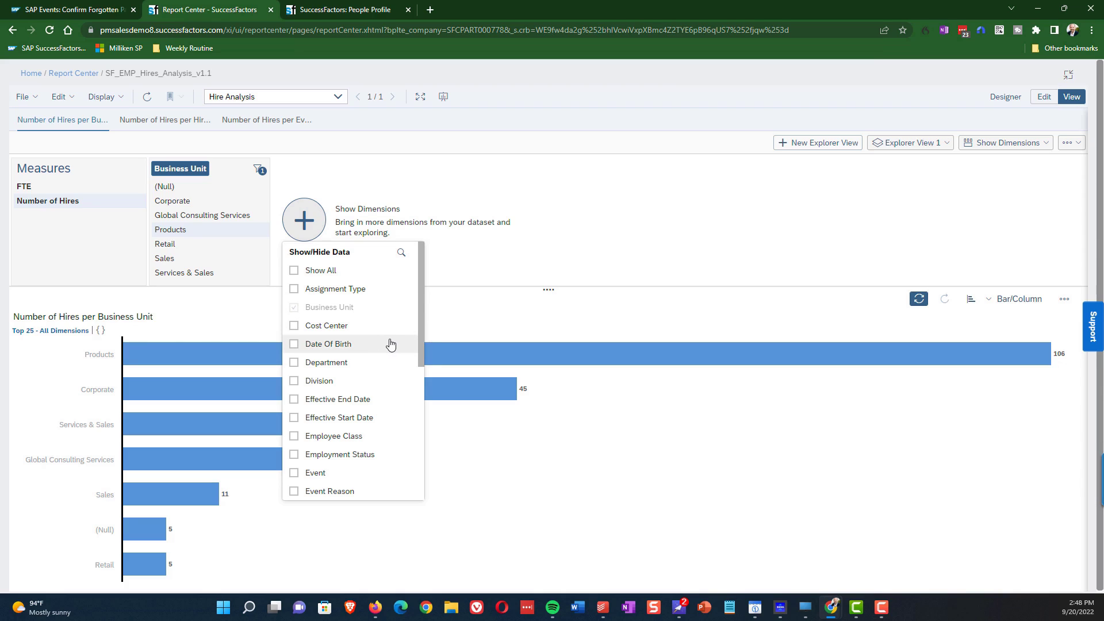
Step: Tick Location in the Show/Hide Data list so cities like Atlanta and Berlin appear beside Business Unit
scroll(389, 331, "down", 1)
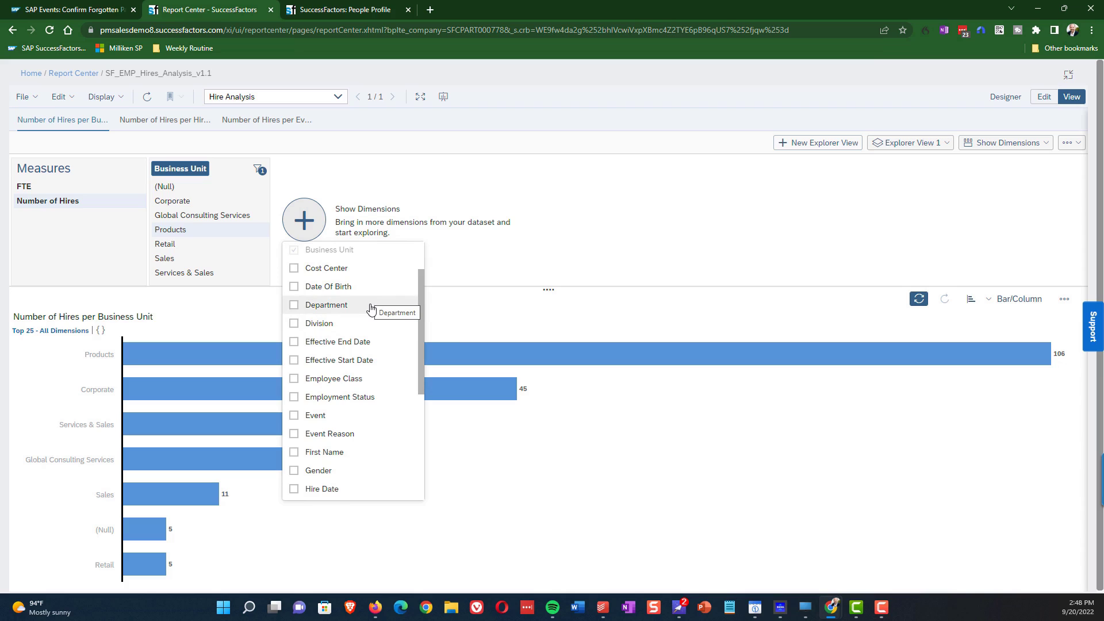
scroll(371, 309, "down", 2)
scroll(371, 309, "down", 1)
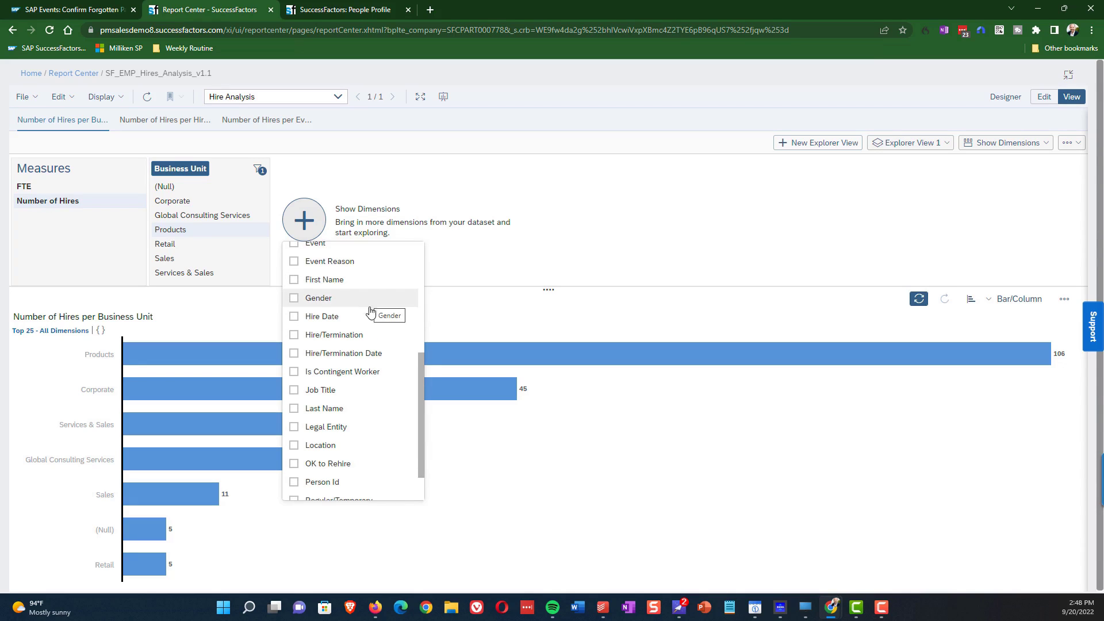
left_click(301, 449)
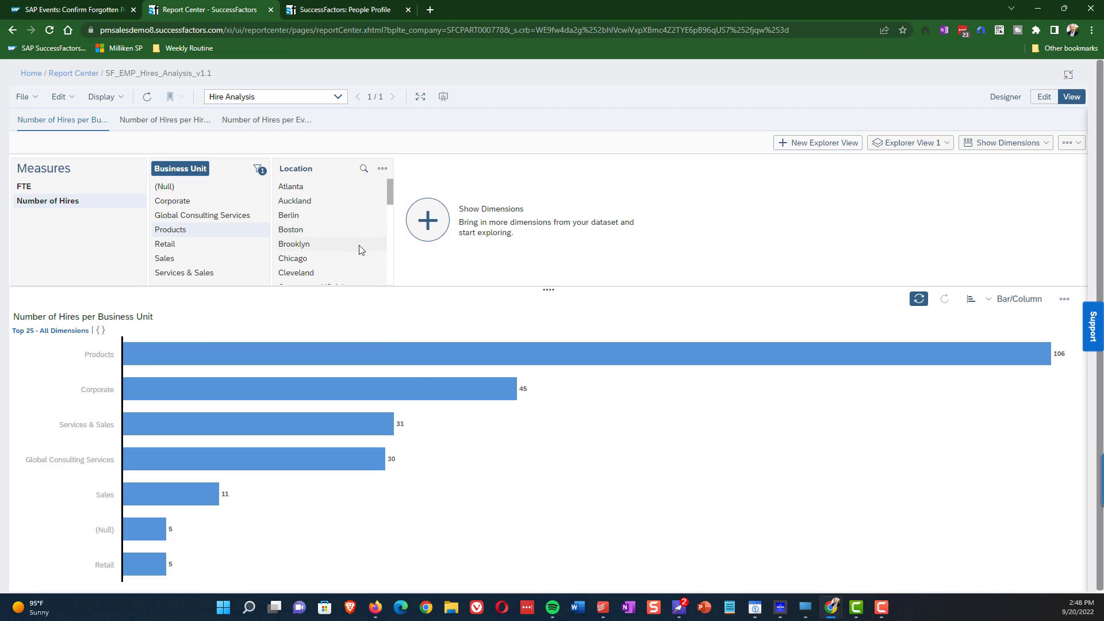
Step: Filter the explorer to Atlanta, leaving Corporate at 2 hires and Products at 1
left_click(301, 189)
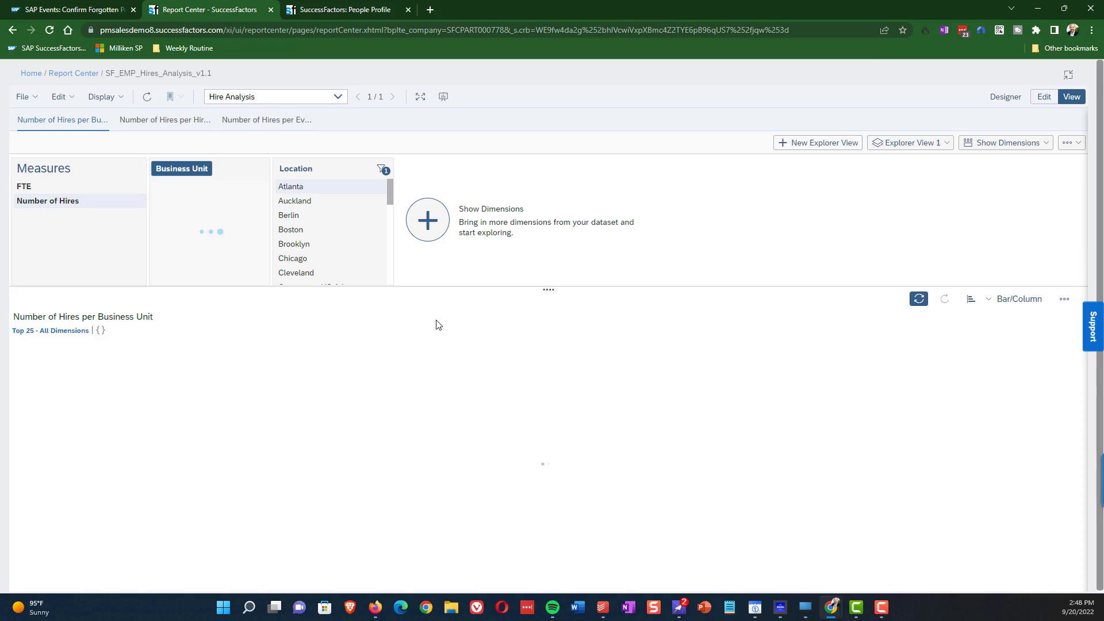
mouse_move(472, 395)
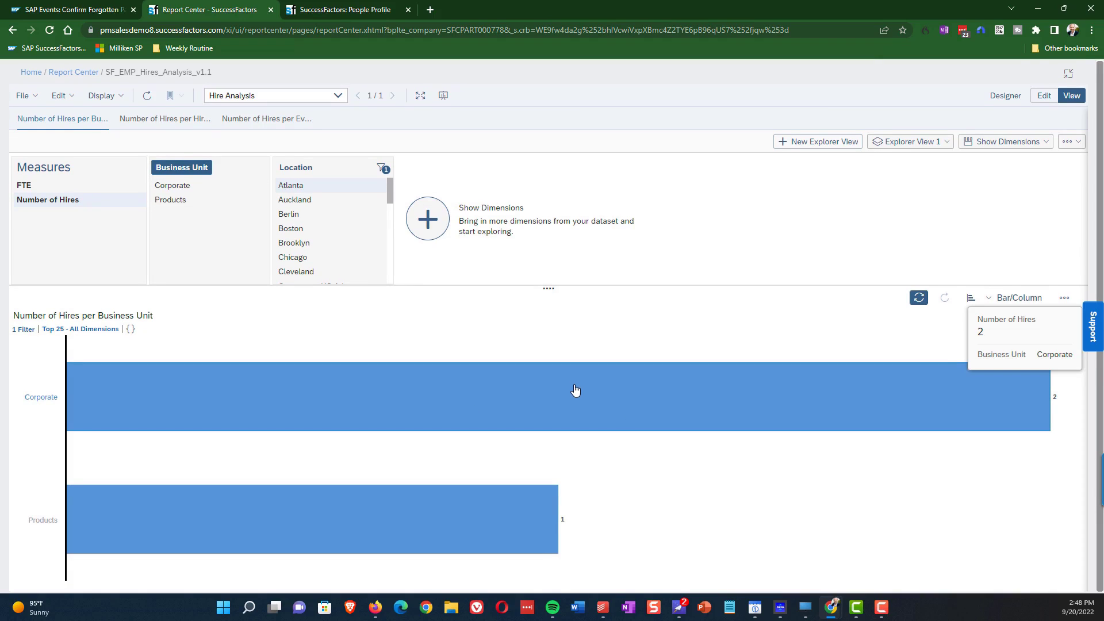
left_click(623, 422)
left_click(624, 422)
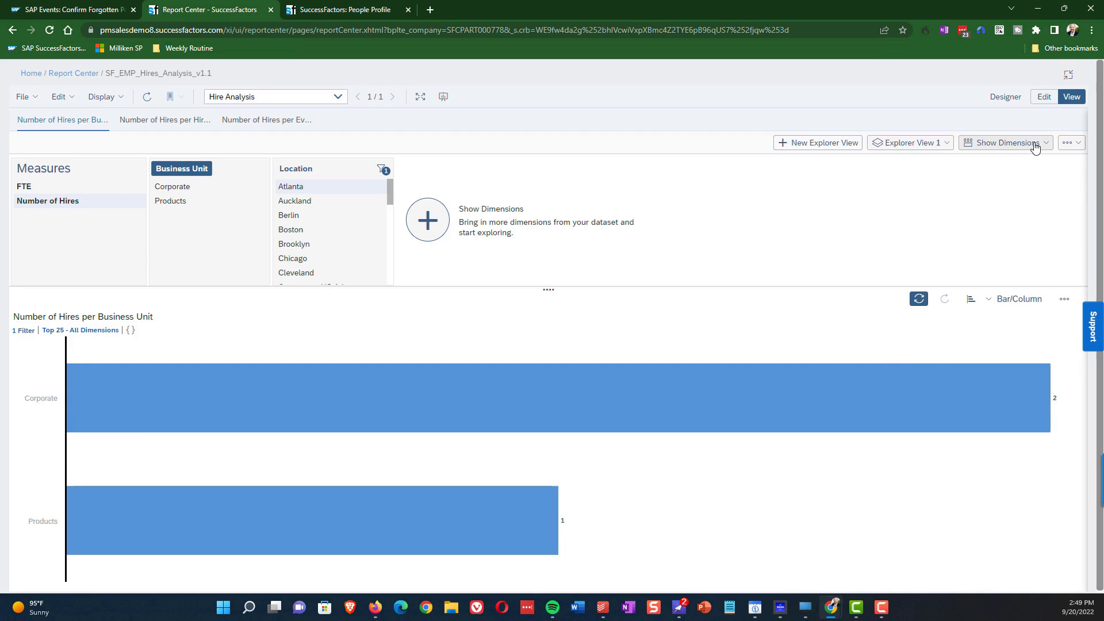
Step: Save As a copy named SF_EMP_Hires_Analysis_v1.1-MyAnalysis by appending a suffix to the name
left_click(24, 97)
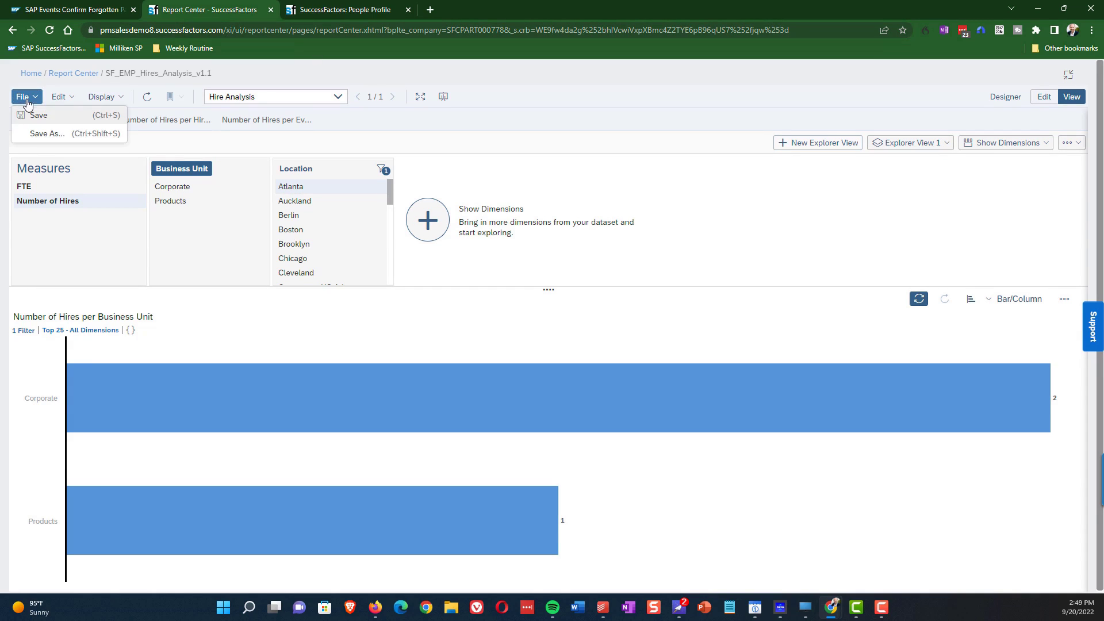
left_click(35, 137)
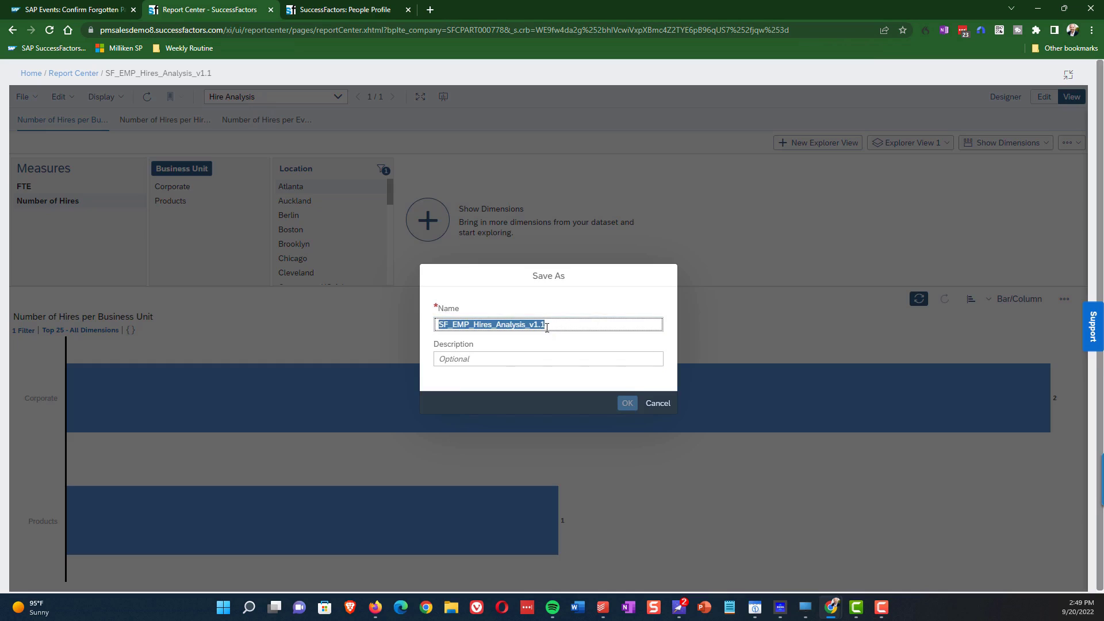
left_click(551, 325)
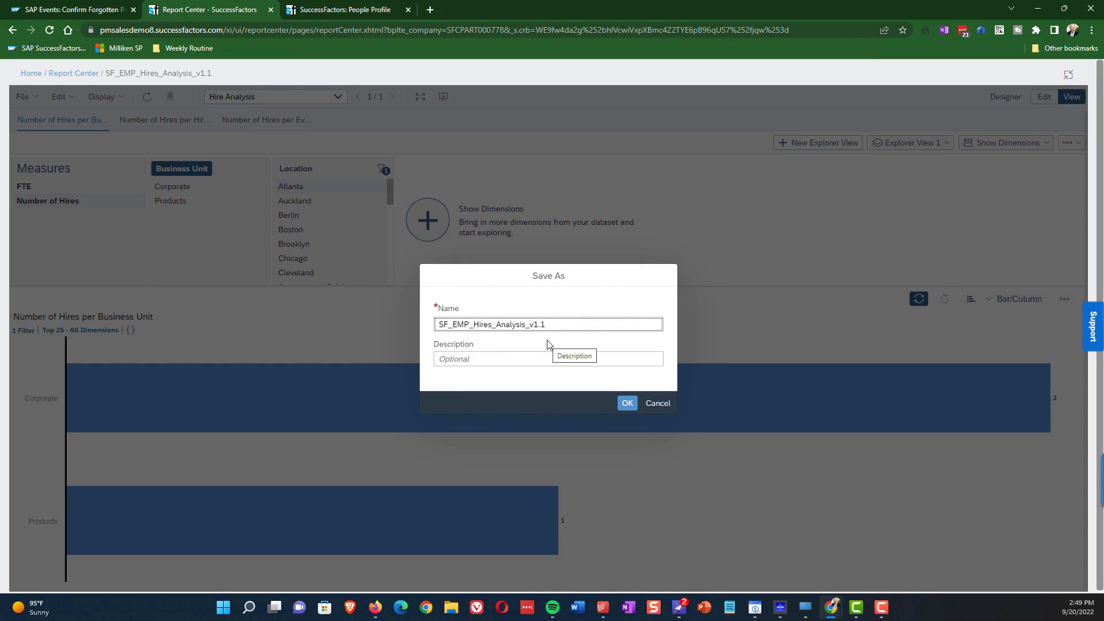
type("-Per")
type("MyAnalysis")
key("Return")
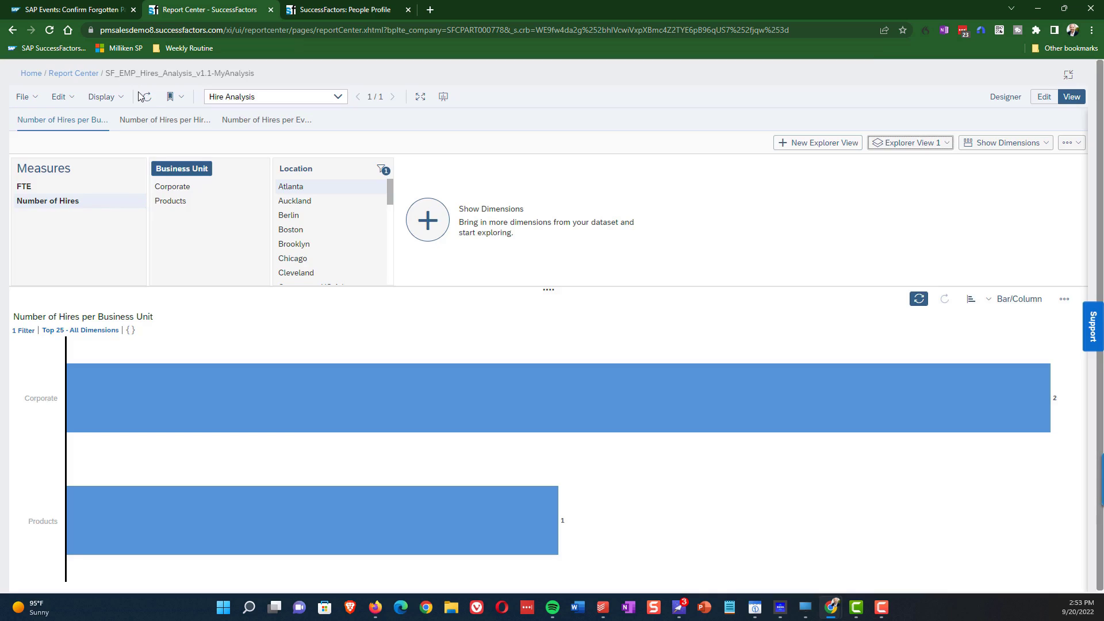
Step: Switch to Story View Mode to show the 233-hire dashboard with its charts and table
left_click(126, 104)
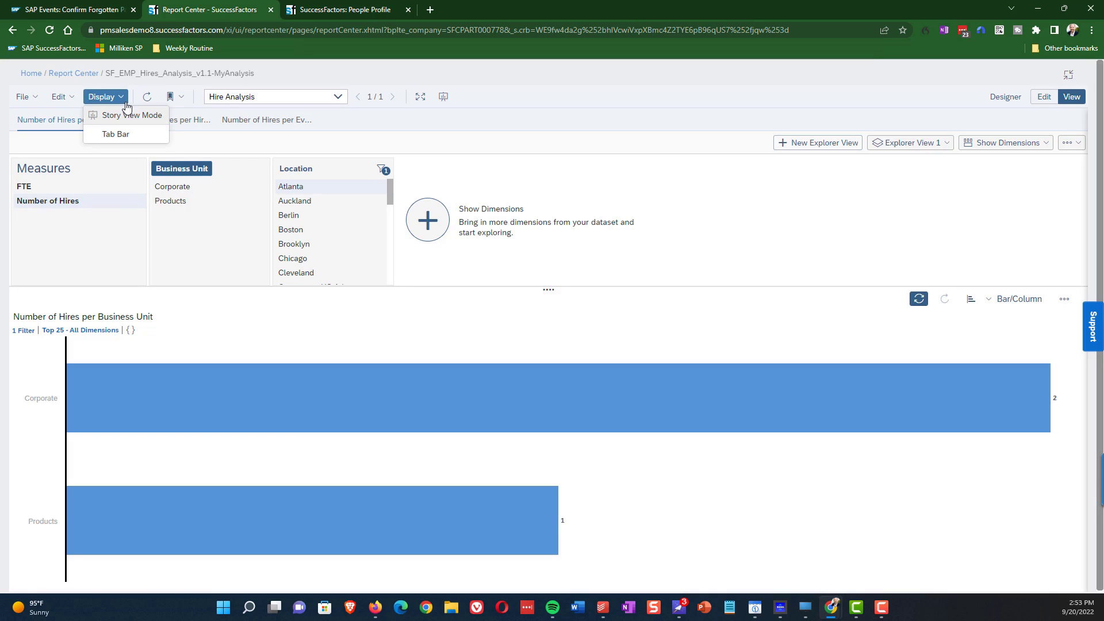
left_click(145, 121)
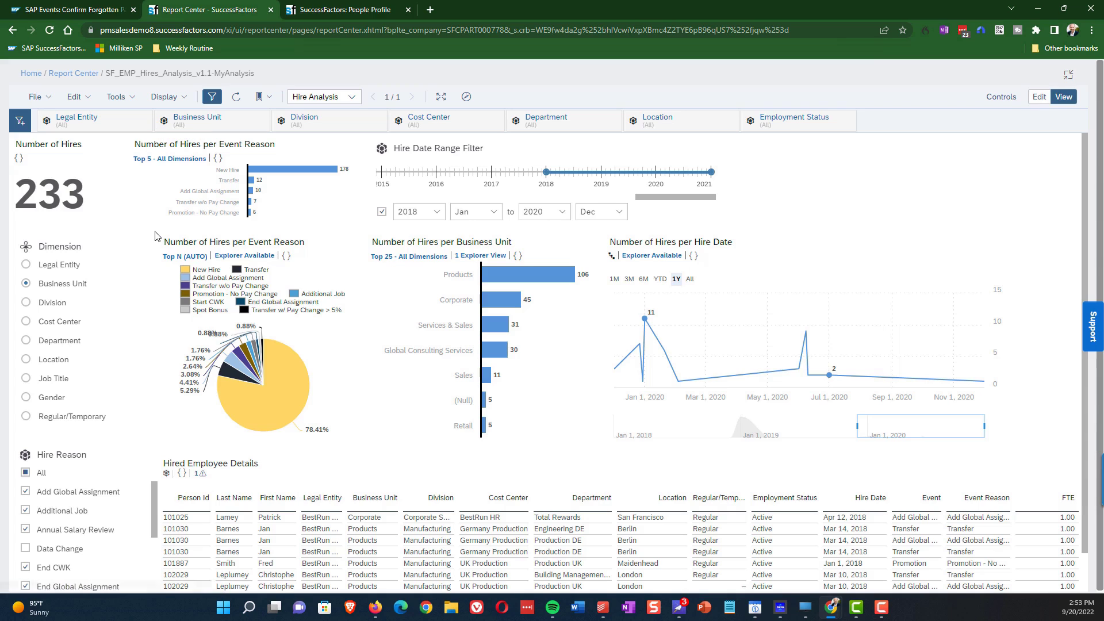
Step: Change the Hired Employee Details table's drill limitation from 500 rows to Unlimited
left_click(184, 256)
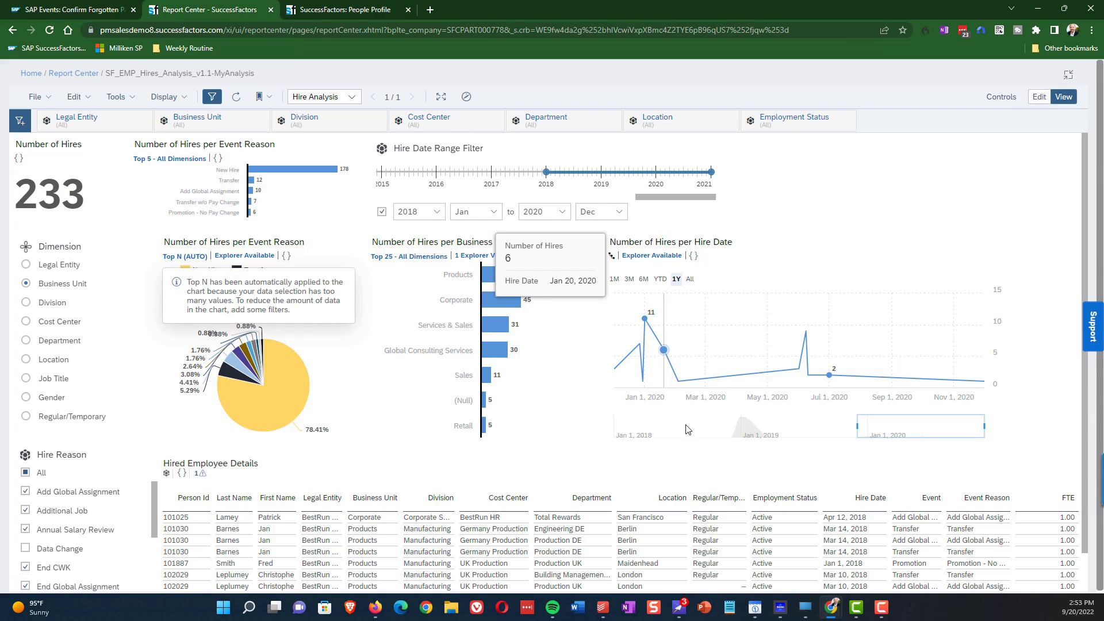
scroll(701, 433, "down", 1)
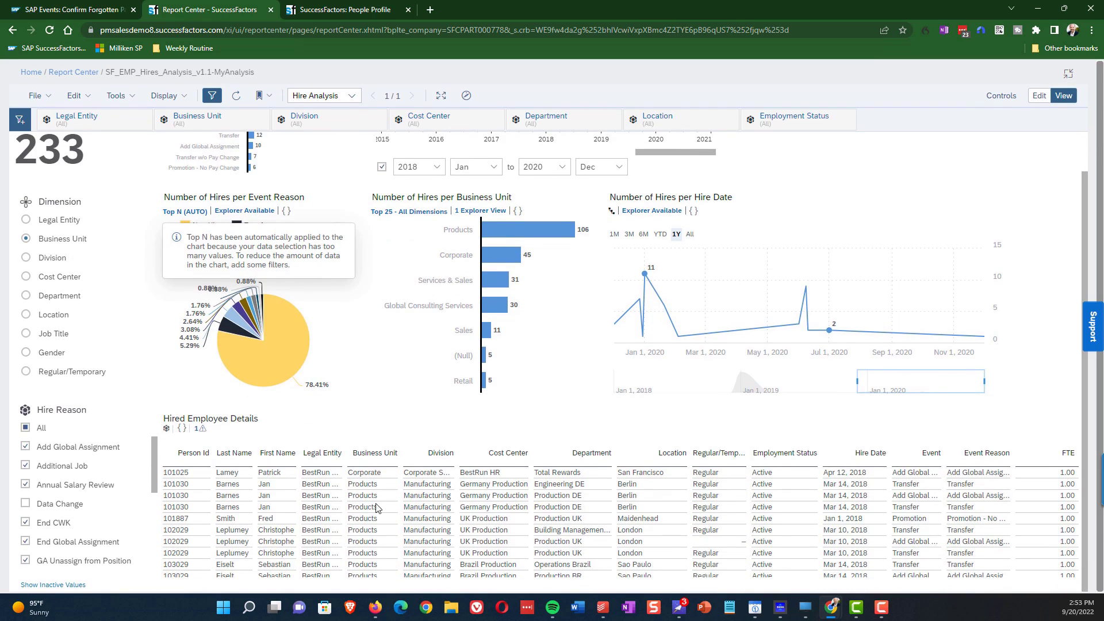
left_click(201, 429)
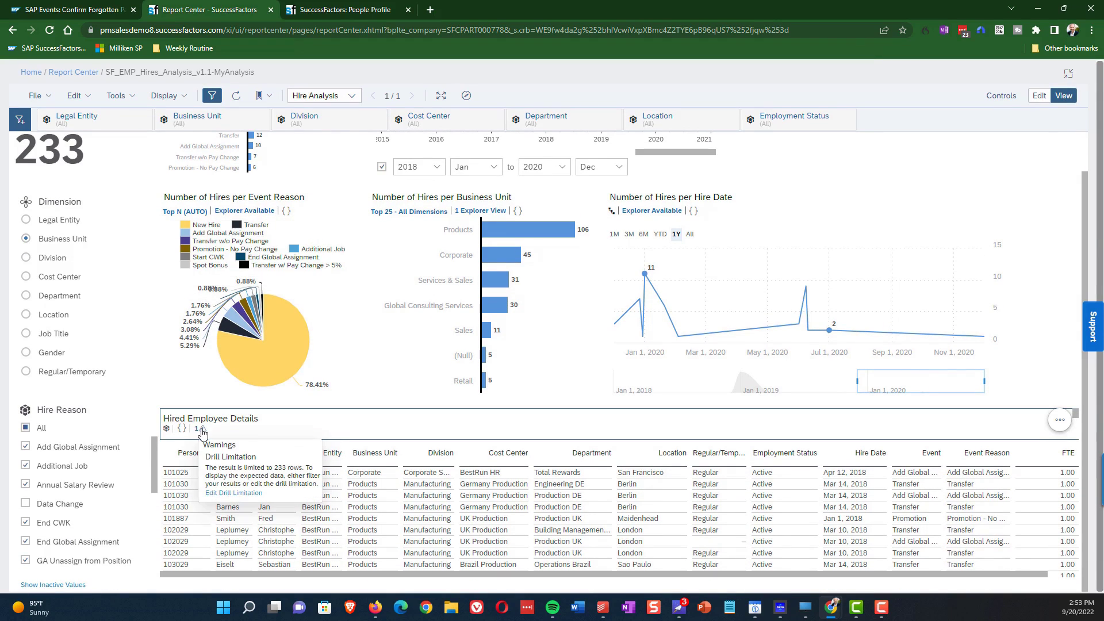
left_click(247, 488)
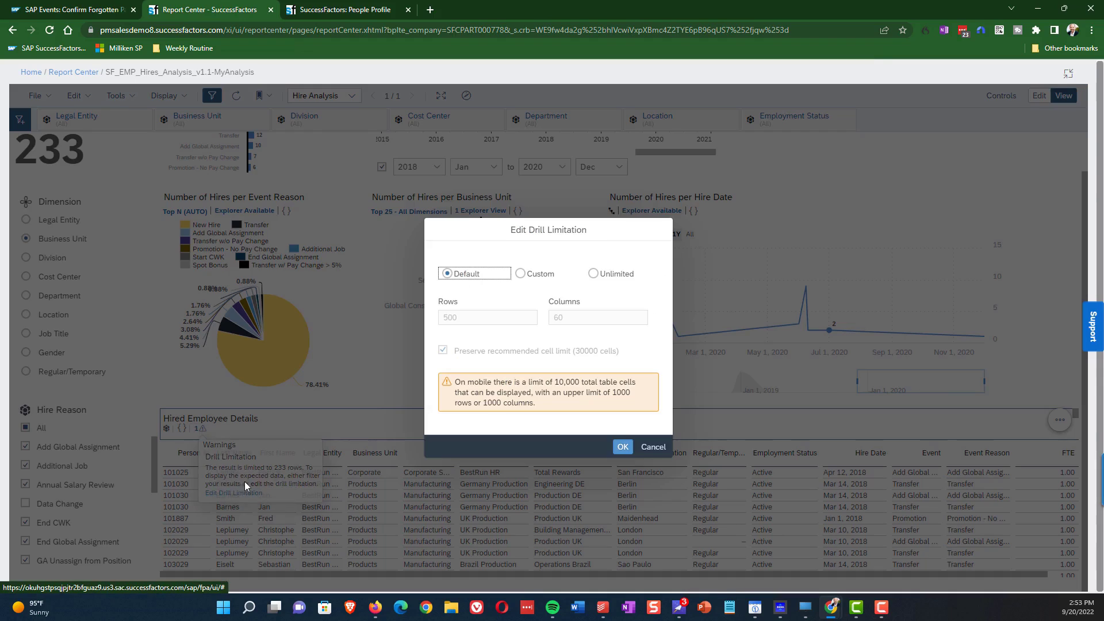
left_click(593, 274)
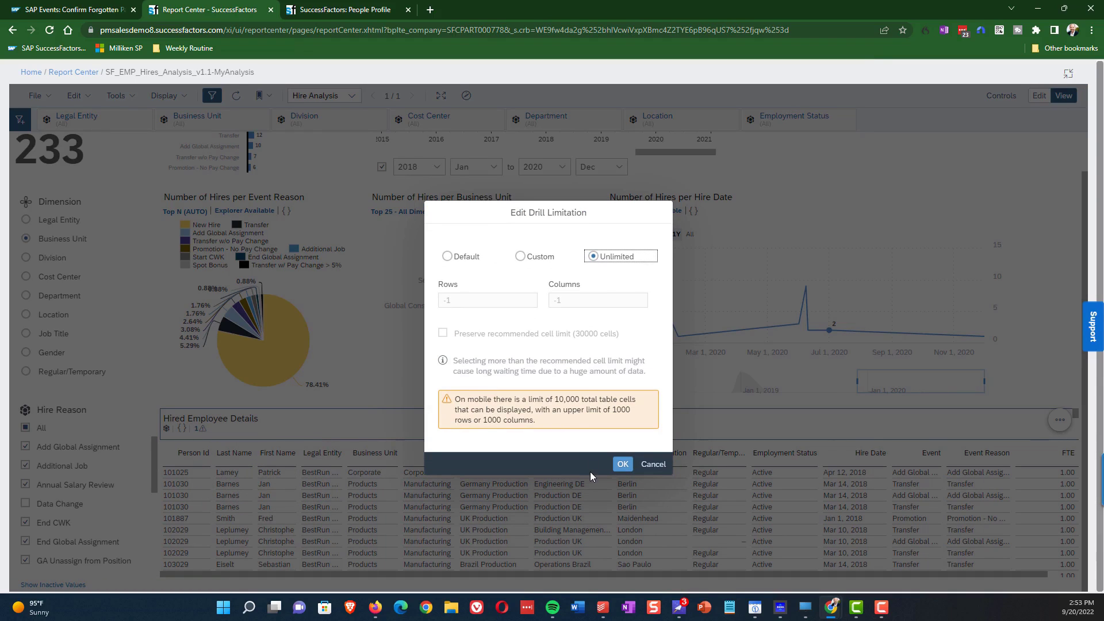
left_click(621, 465)
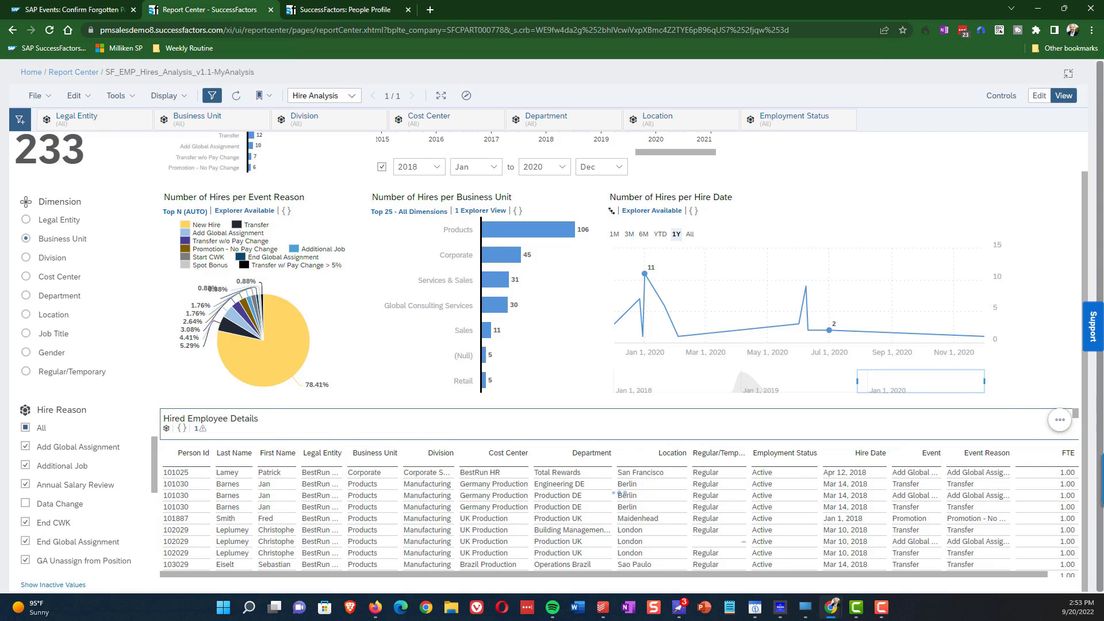
Step: Export the Hired Employee Details table as XLSX and open the downloaded workbook
left_click(1060, 420)
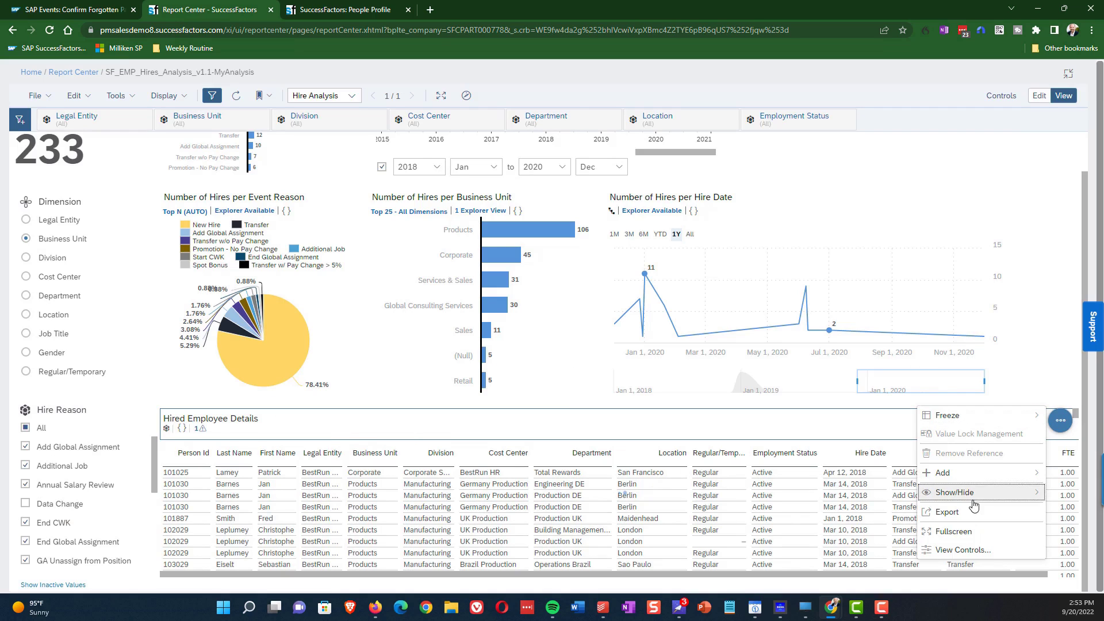
left_click(965, 518)
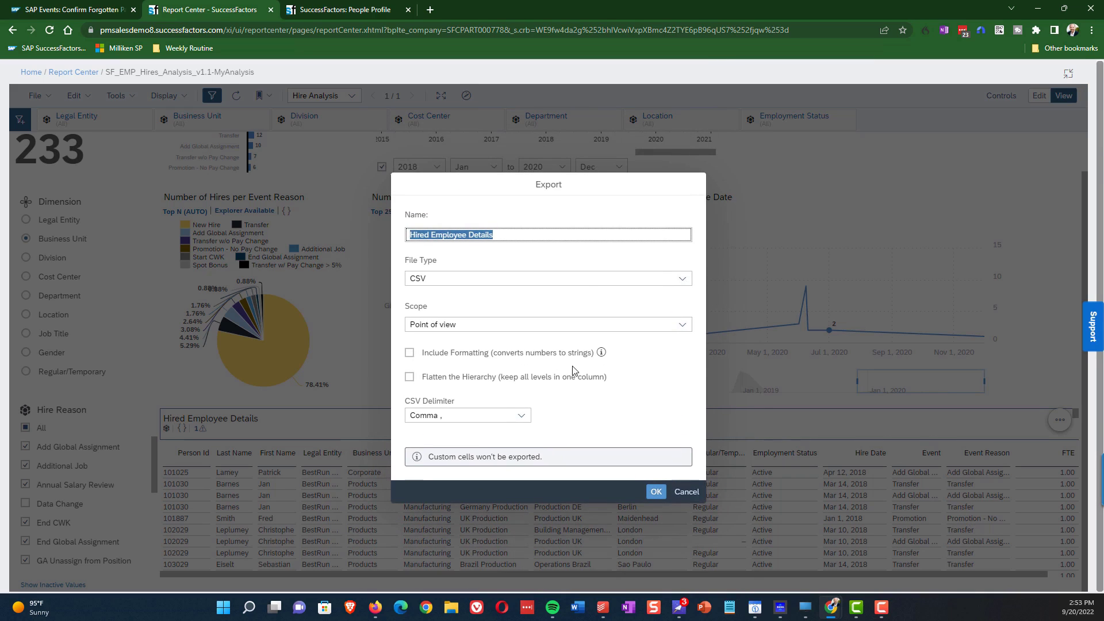
left_click(681, 279)
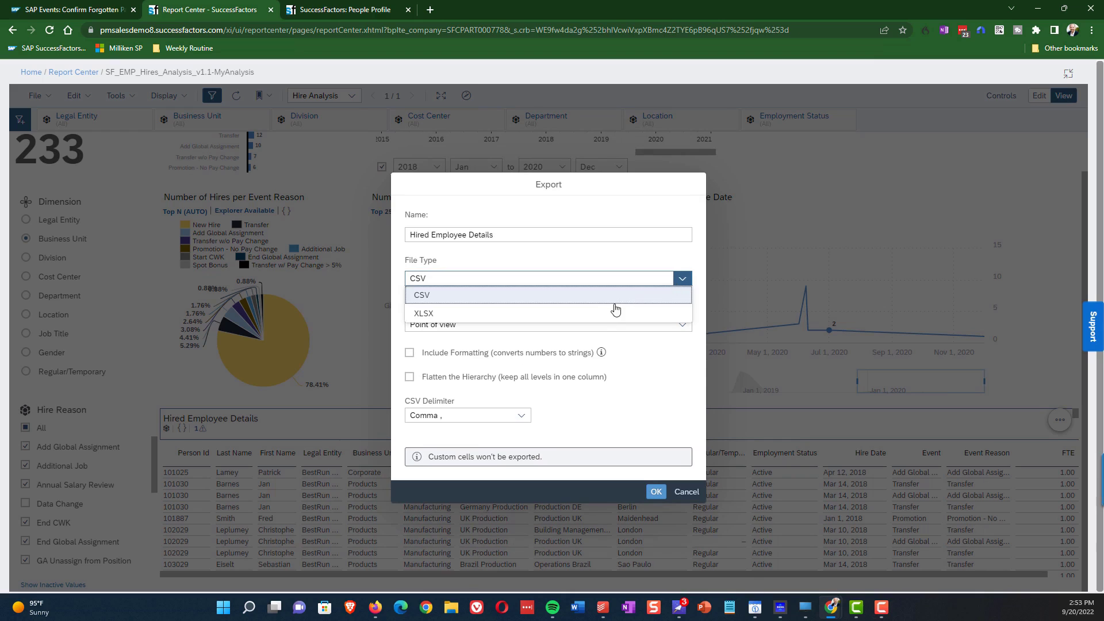
left_click(598, 314)
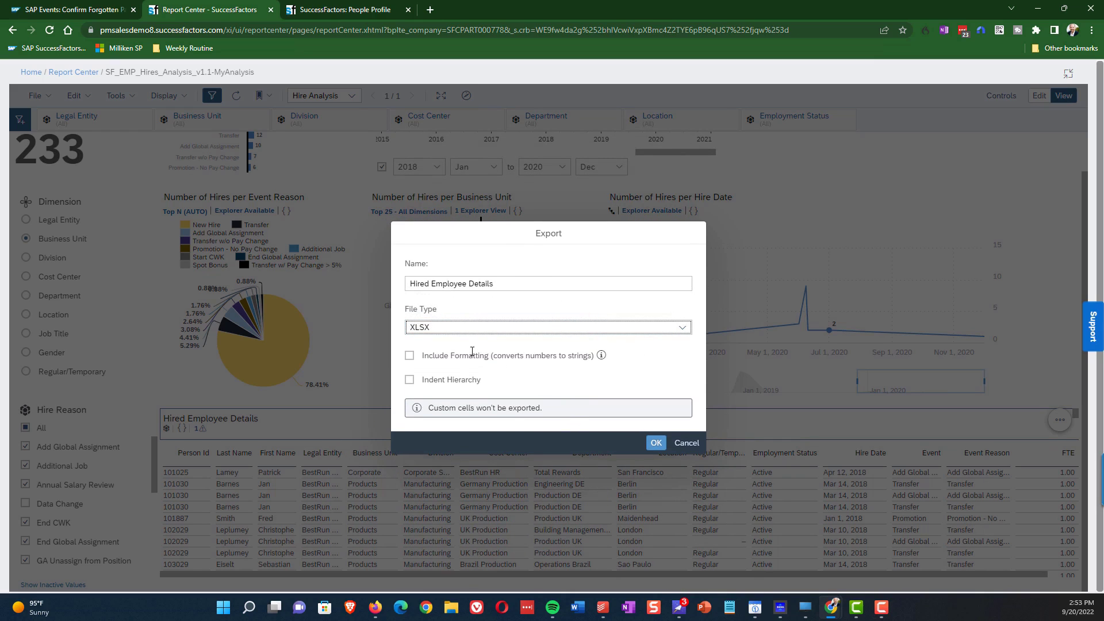
left_click(655, 443)
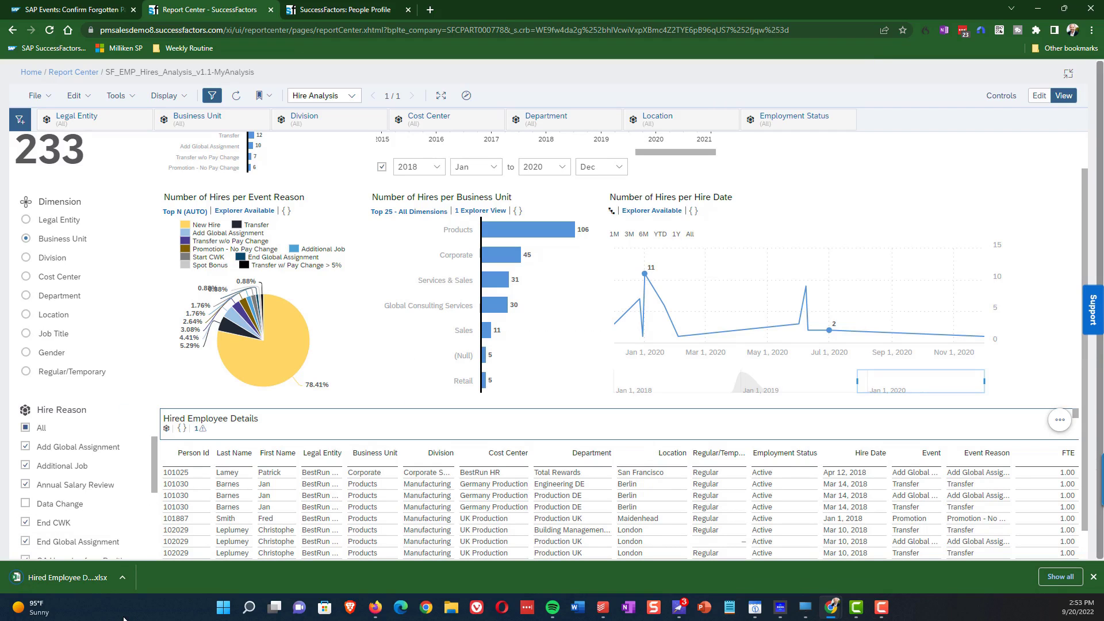
left_click(87, 584)
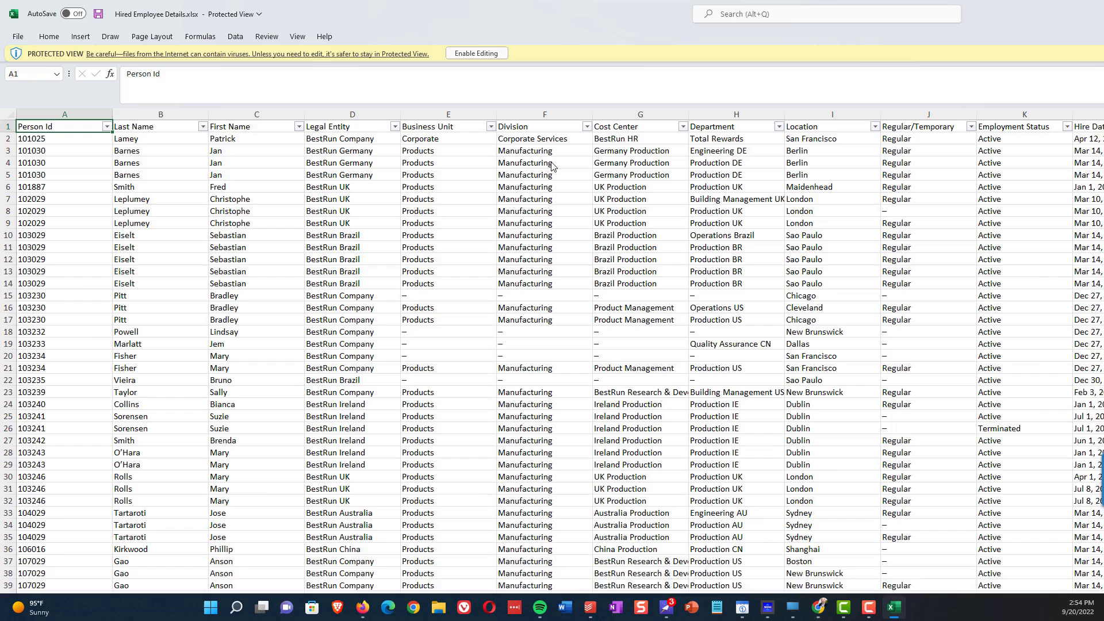
Step: Enable editing, confirm the data ends at row 234, and close the Excel window
left_click(481, 53)
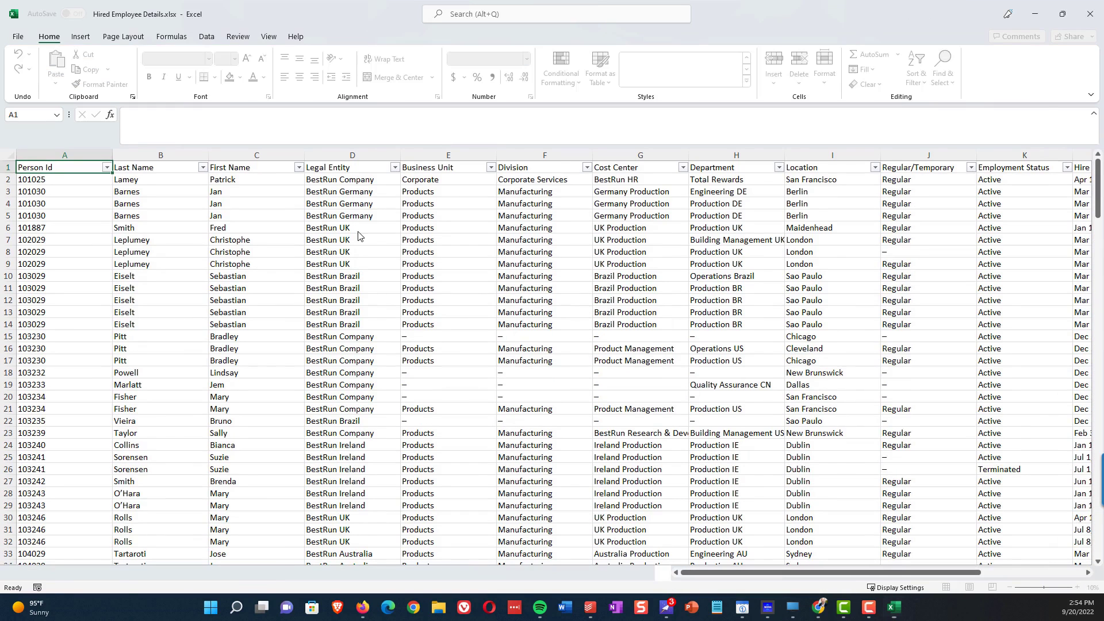
scroll(360, 236, "down", 20)
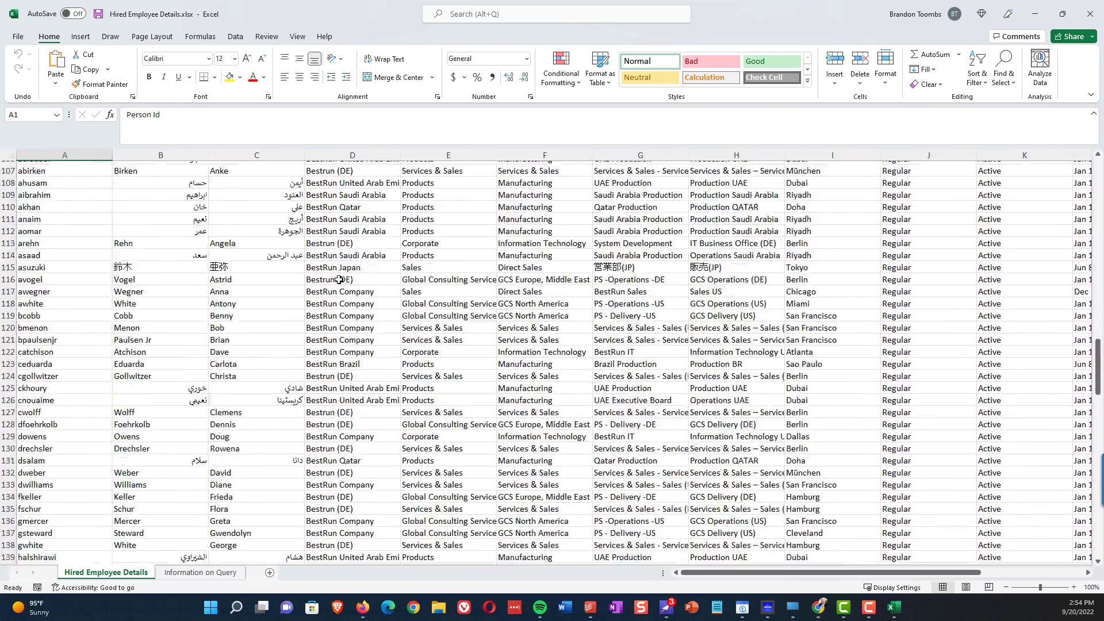
scroll(339, 279, "down", 20)
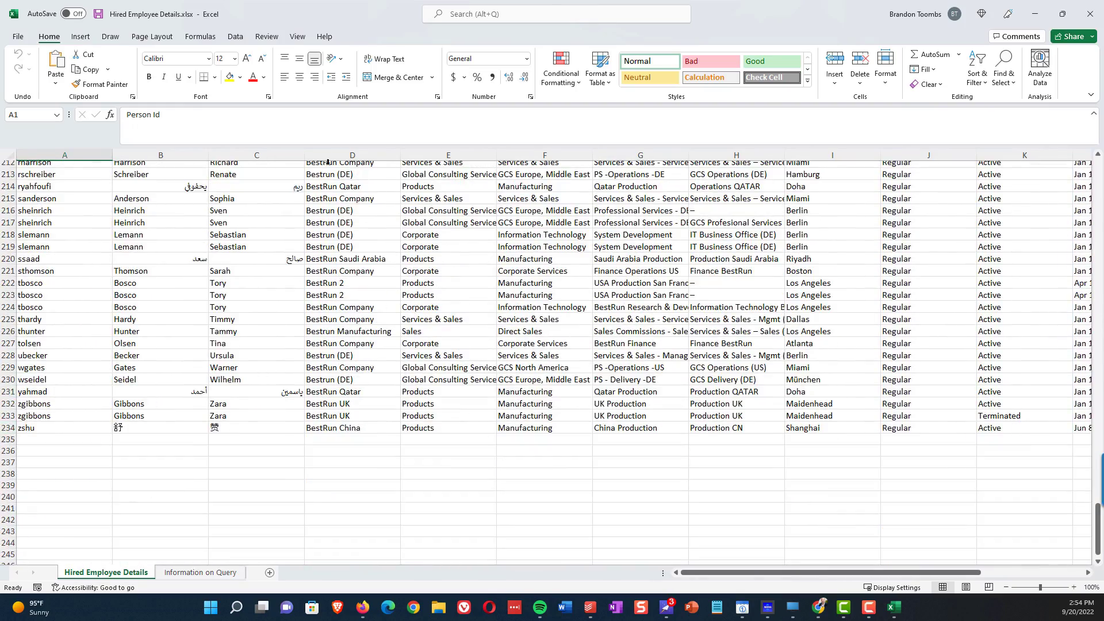
left_click(14, 14)
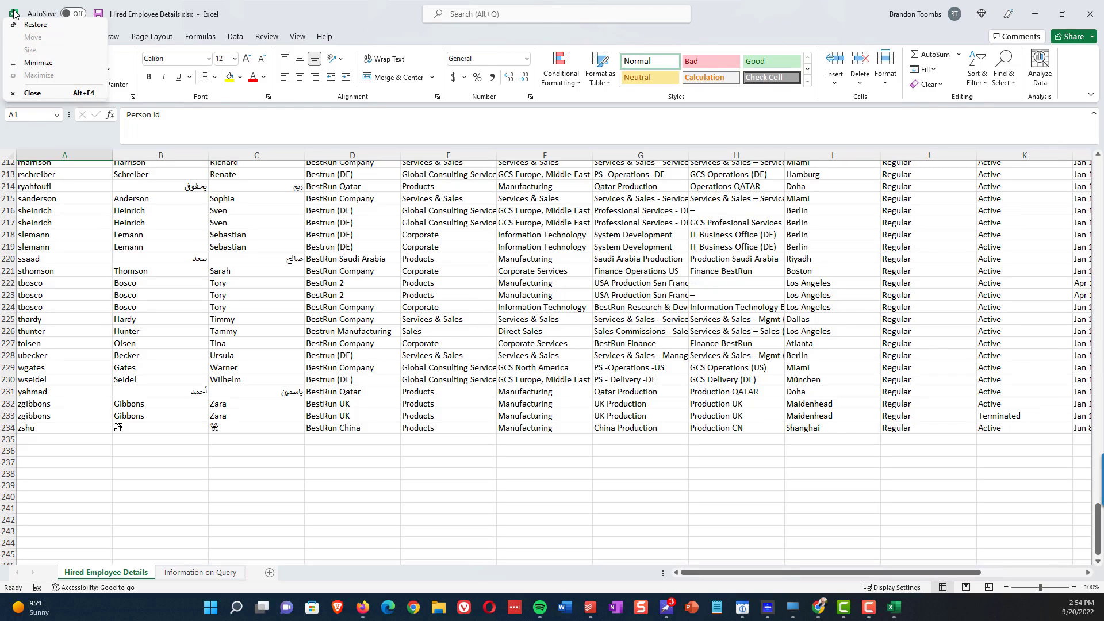
left_click(32, 92)
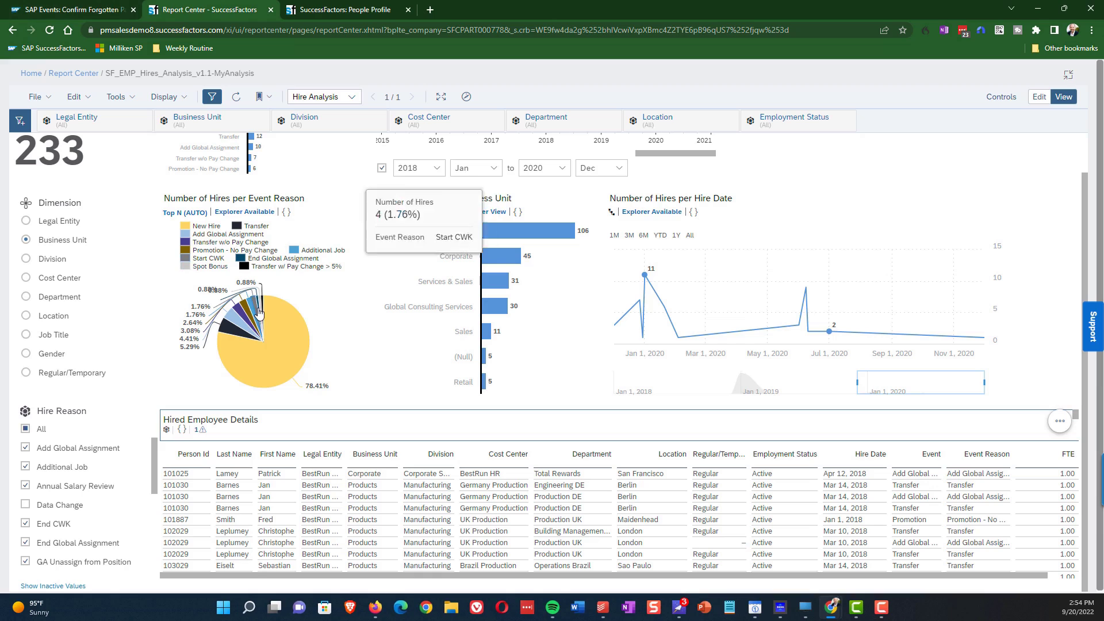